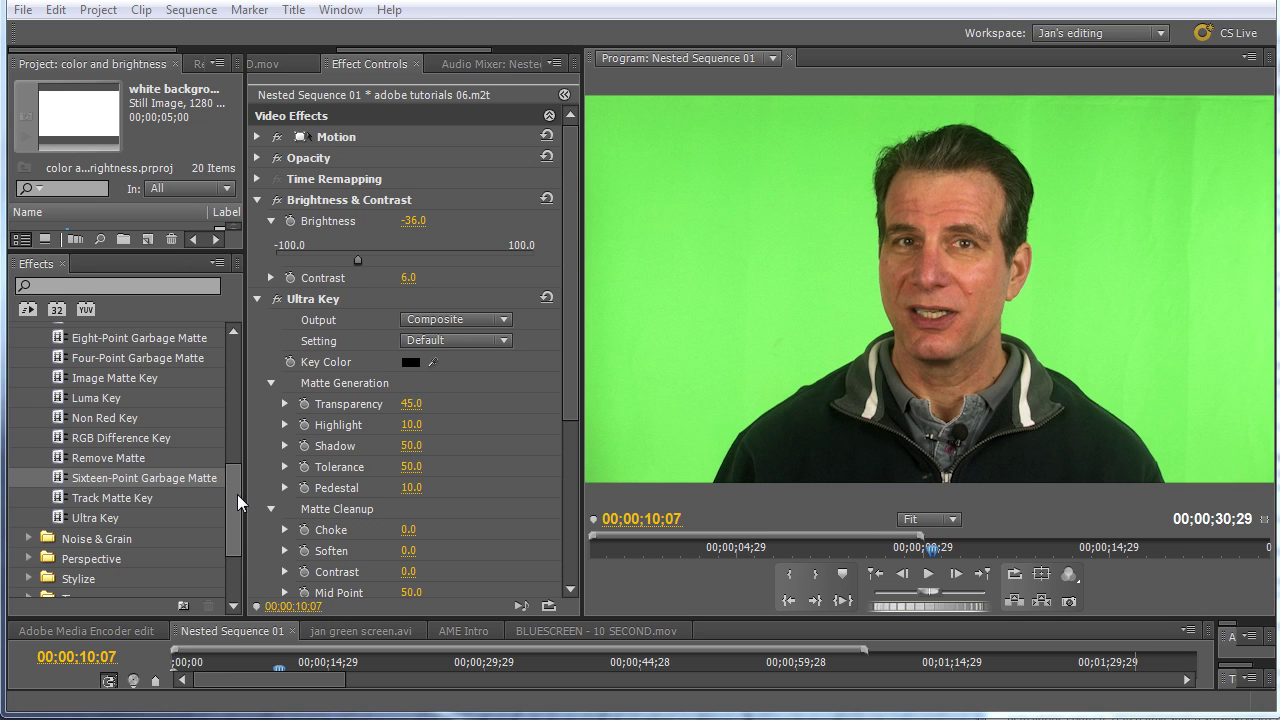
pyautogui.moveTo(237, 494); pyautogui.dragTo(248, 403)
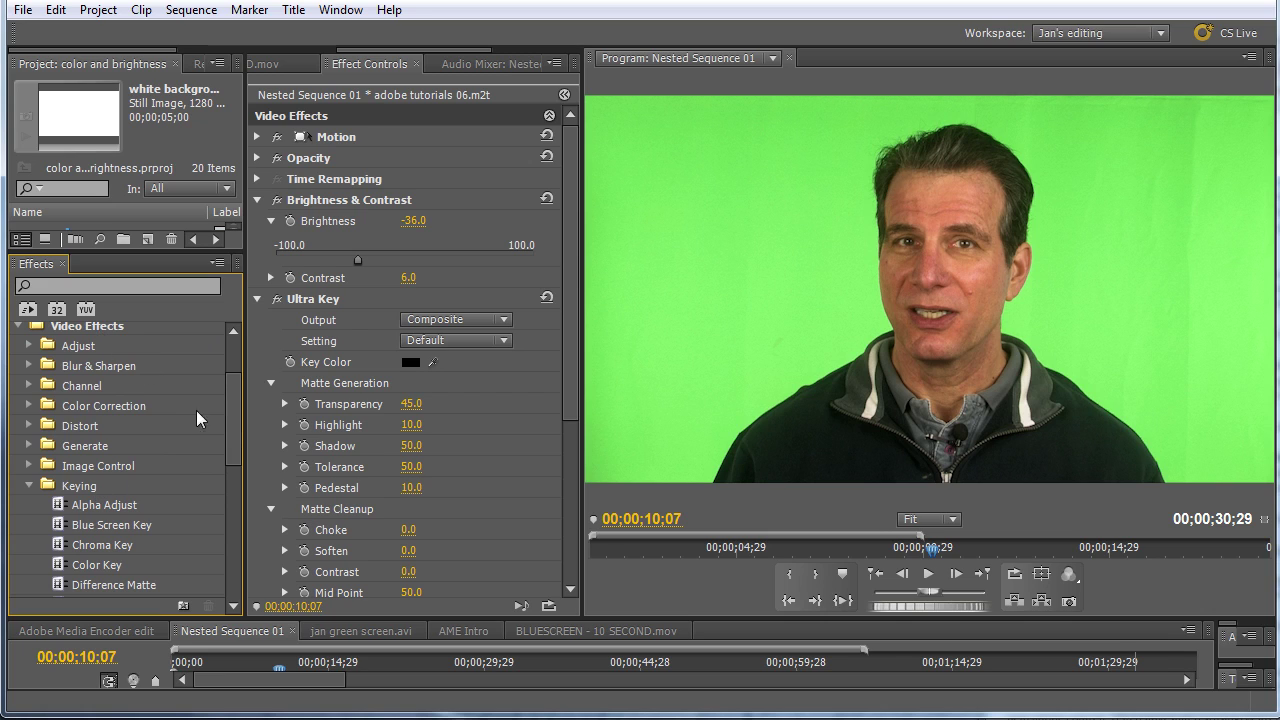
pyautogui.moveTo(235, 427); pyautogui.dragTo(229, 495)
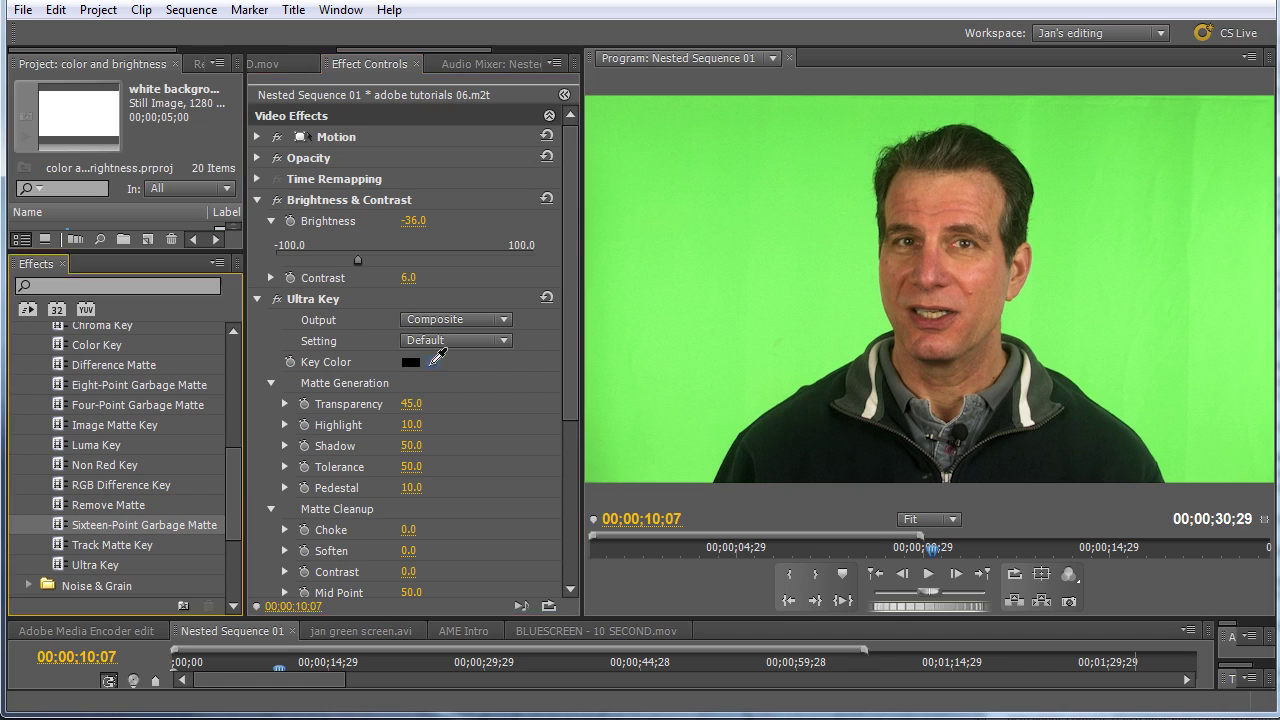
pyautogui.moveTo(437, 358); pyautogui.dragTo(806, 306)
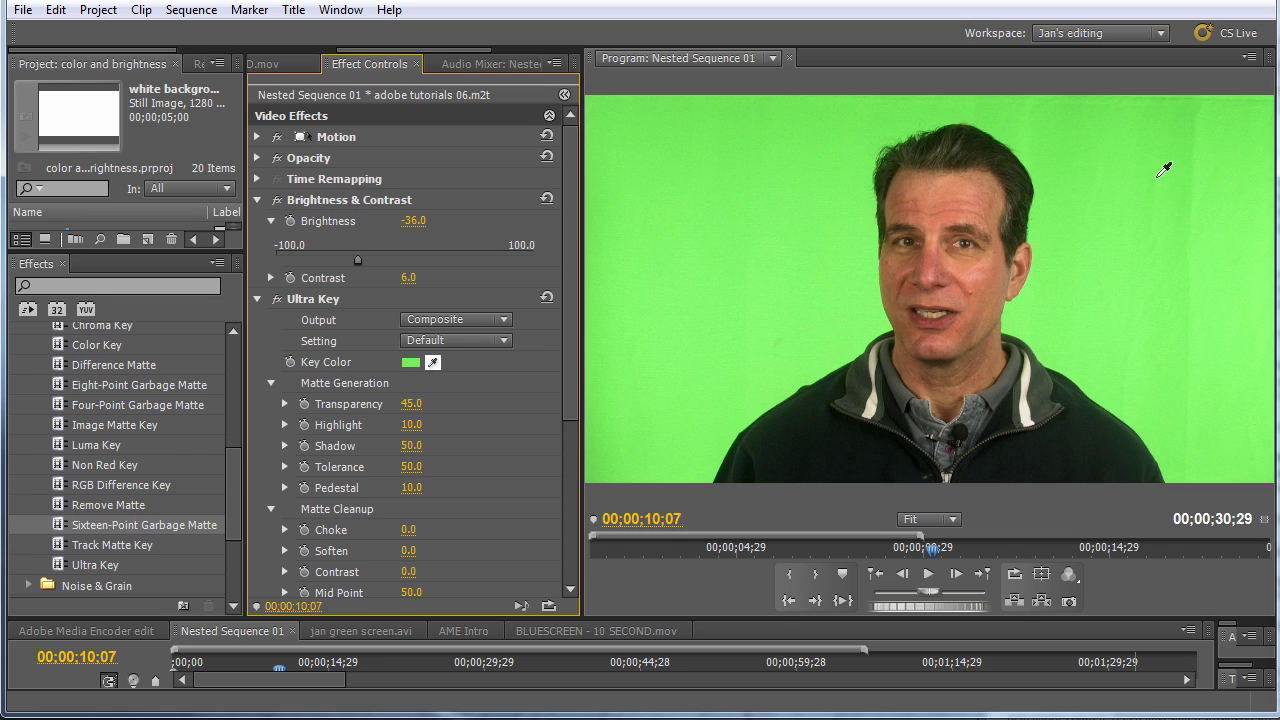
# Step: Sample the green backdrop with the Ultra Key eyedropper to reveal the Streaming Media logo behind the presenter
pyautogui.click(809, 162)
pyautogui.click(800, 290)
pyautogui.click(809, 259)
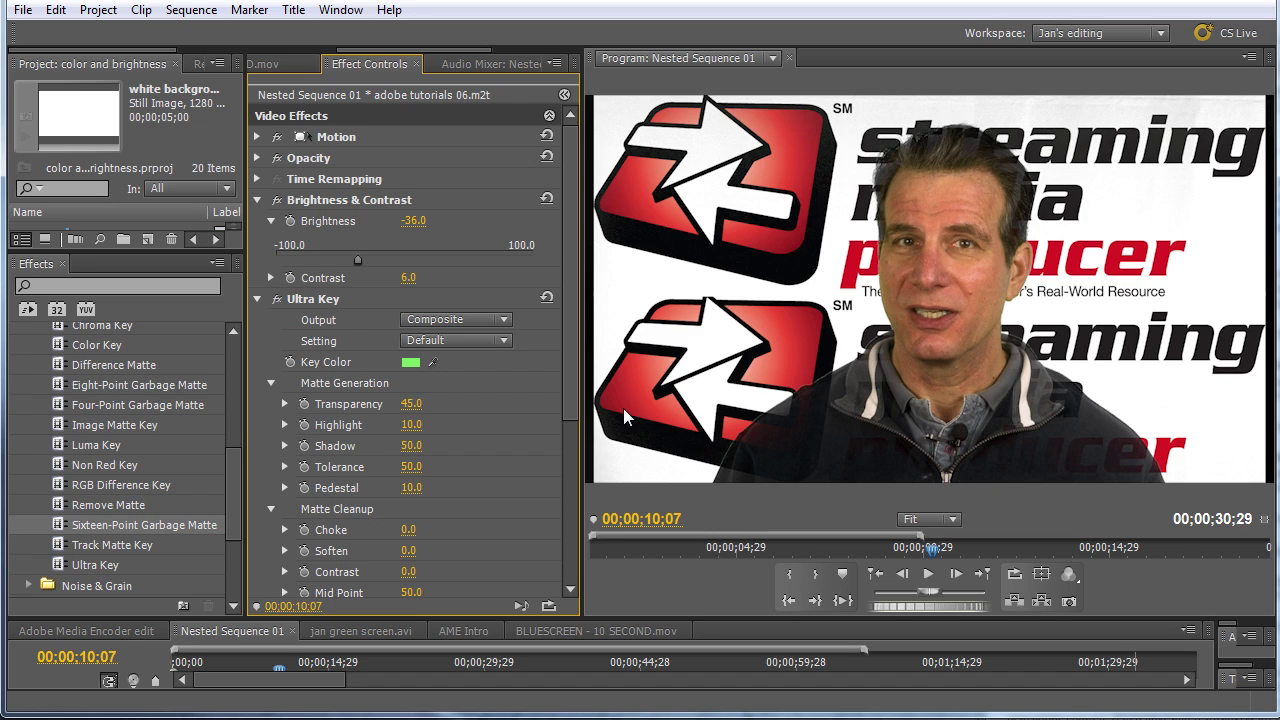
pyautogui.moveTo(572, 367); pyautogui.dragTo(574, 468)
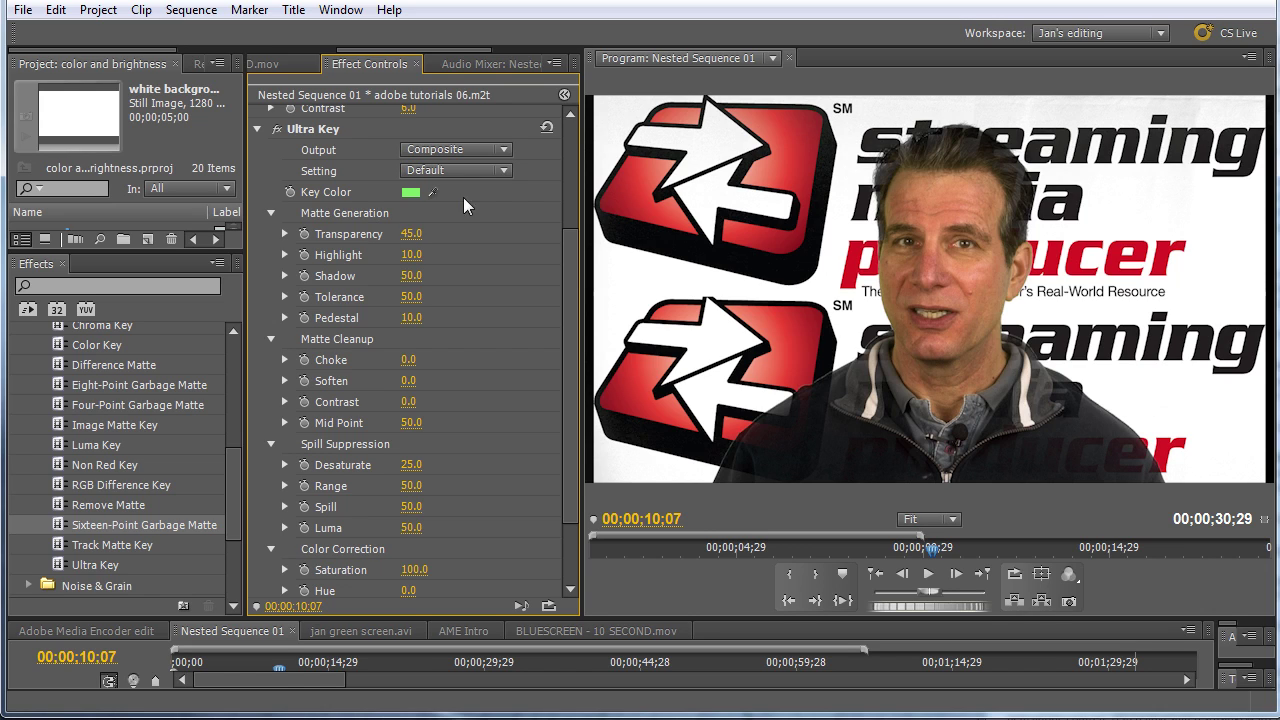
# Step: Switch Ultra Key Setting to Aggressive and preview the Alpha Channel output to inspect the matte
pyautogui.click(479, 172)
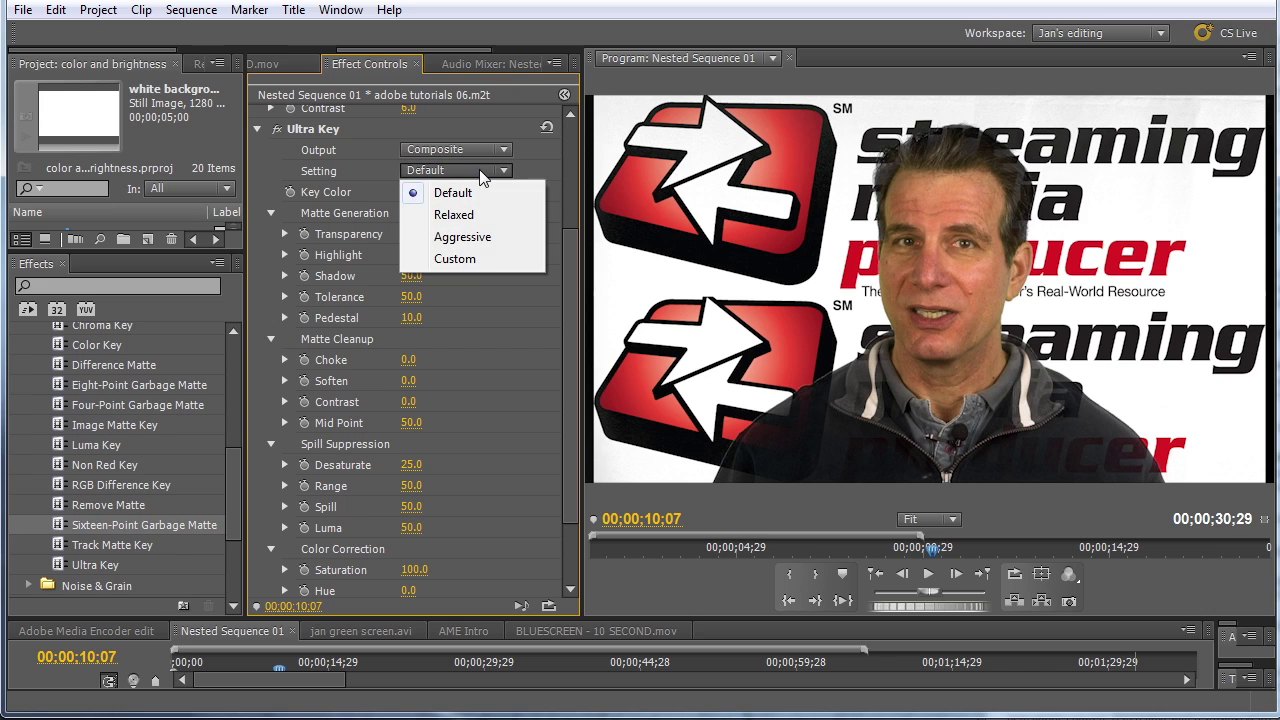
pyautogui.click(485, 241)
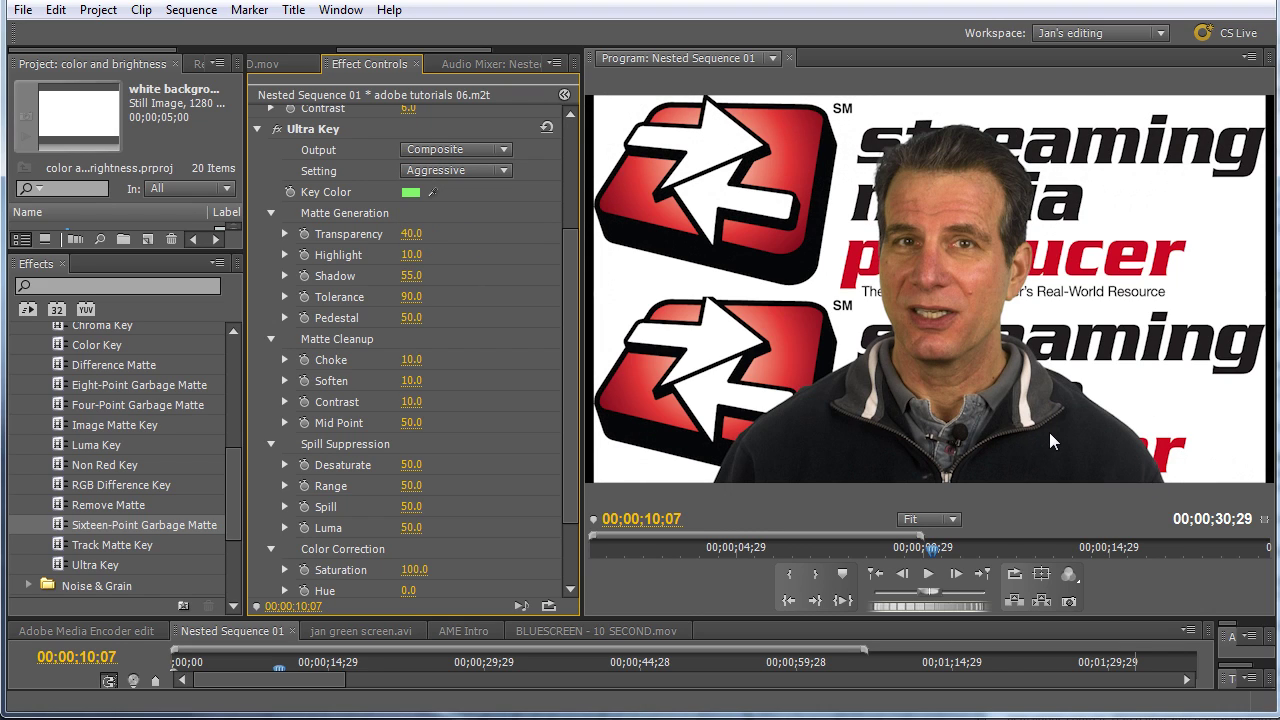
pyautogui.click(466, 149)
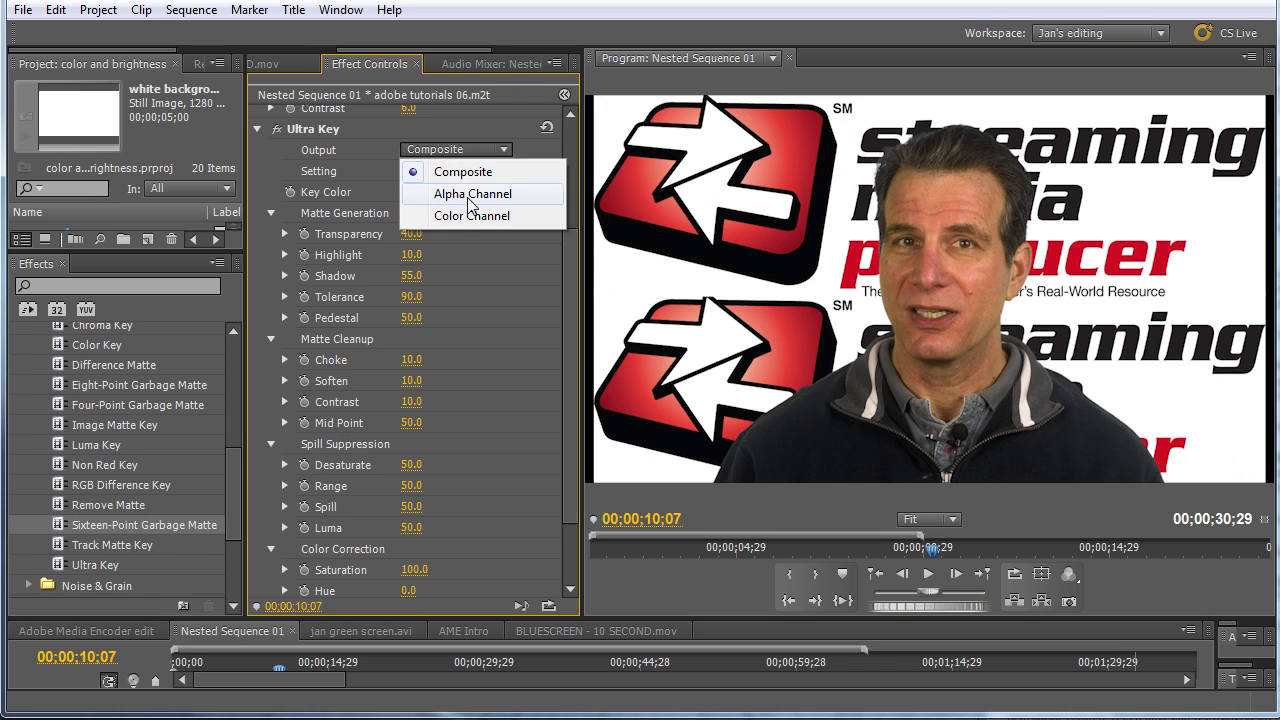
pyautogui.click(467, 197)
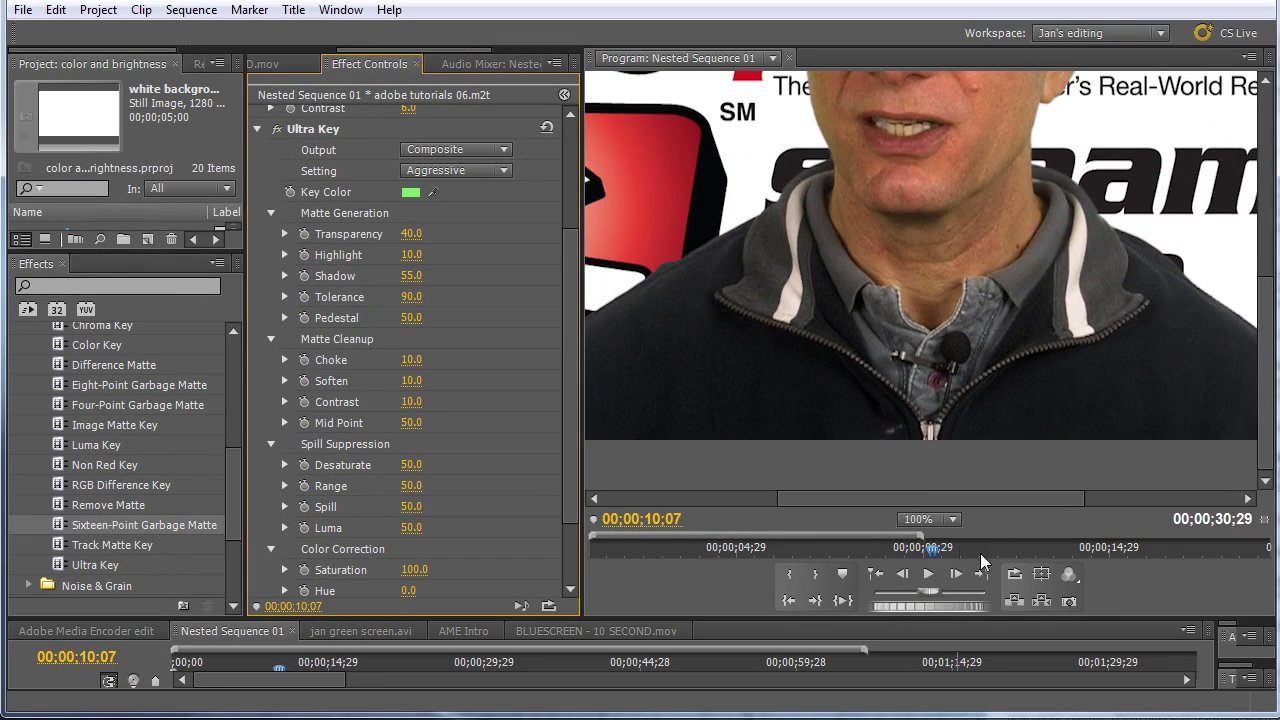
# Step: Fit the Program monitor, scrub the sequence, and bring up the jan green screen.avi sequence
pyautogui.click(938, 519)
pyautogui.click(937, 541)
pyautogui.moveTo(690, 549); pyautogui.dragTo(640, 547)
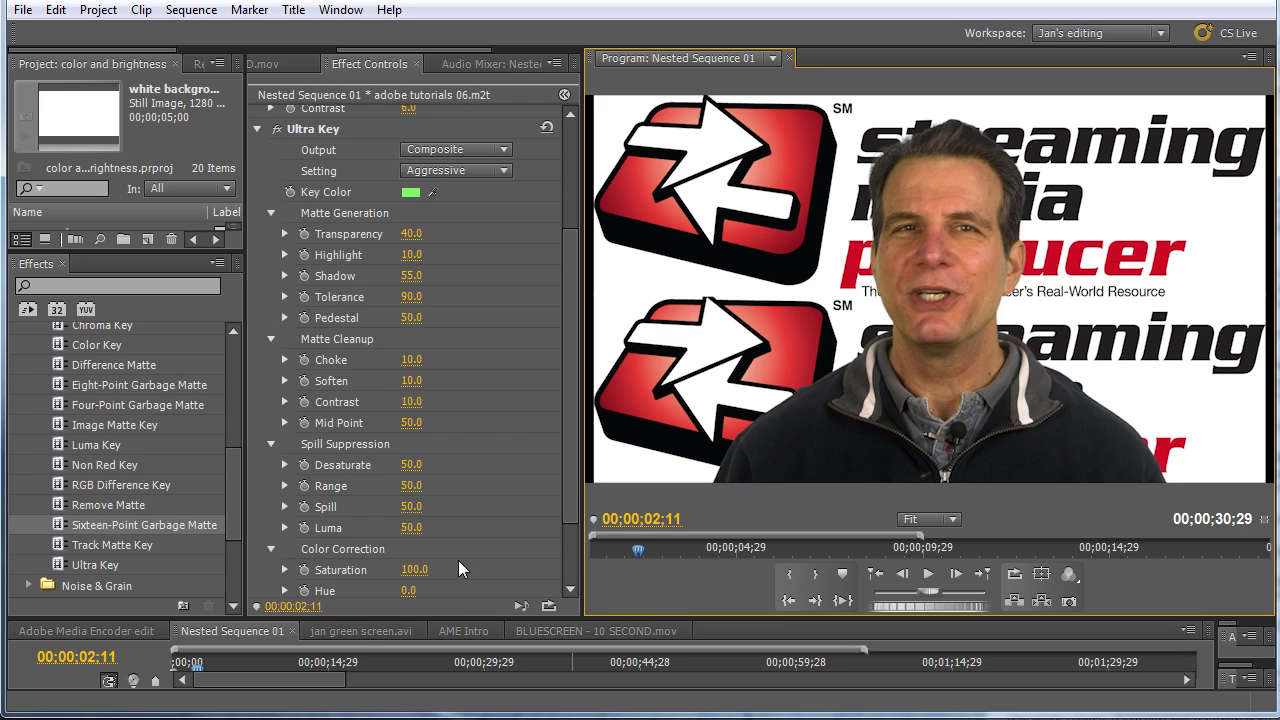
pyautogui.click(358, 631)
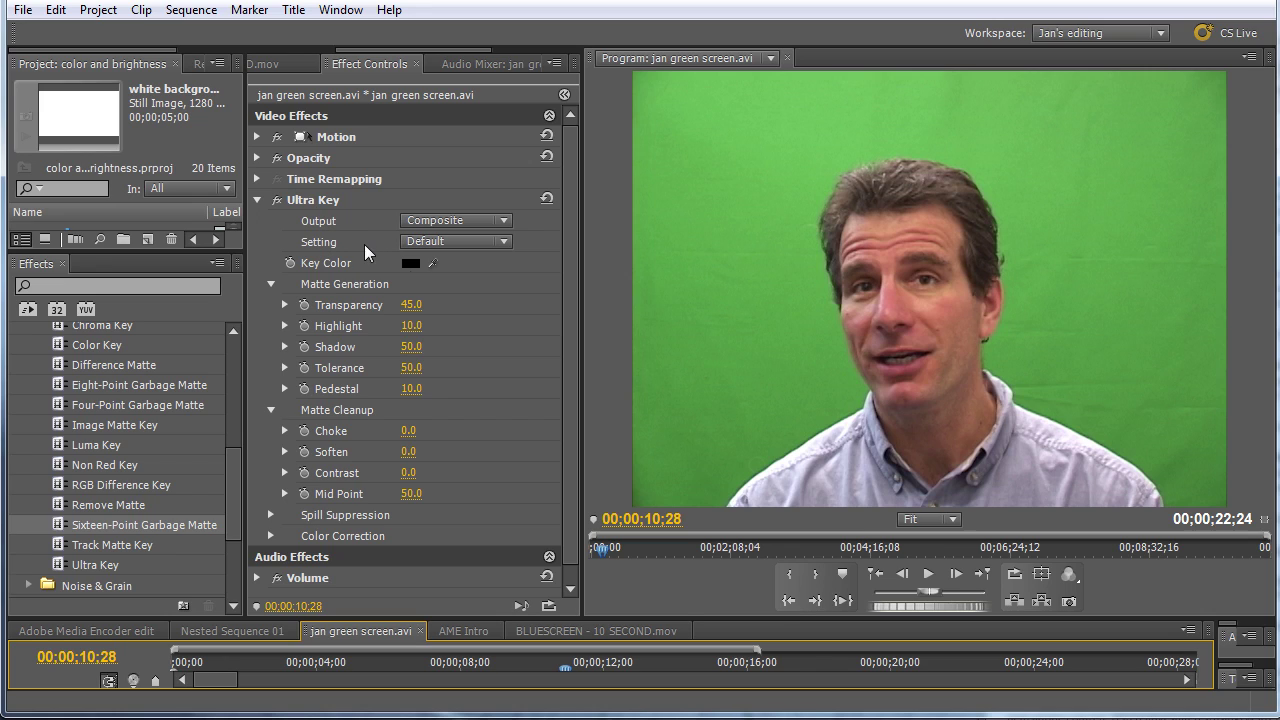
# Step: Set Ultra Key Output to Alpha Channel and Setting to Aggressive
pyautogui.click(445, 222)
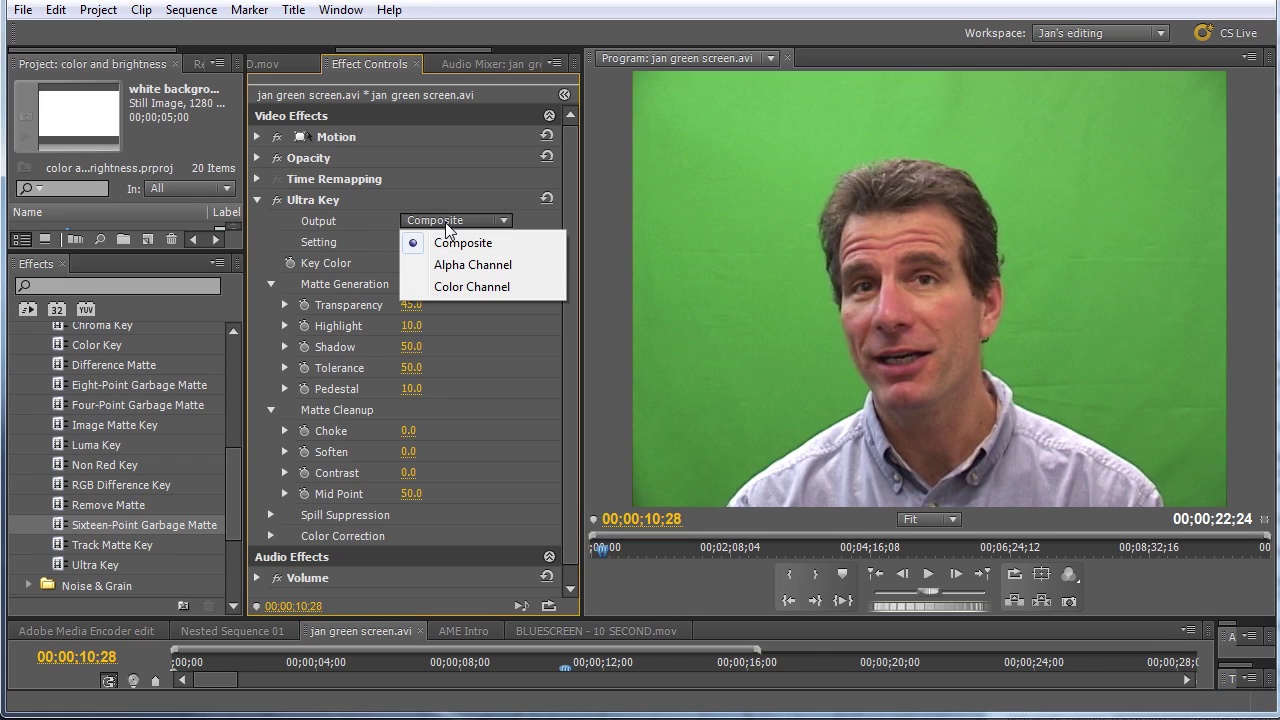
pyautogui.click(448, 262)
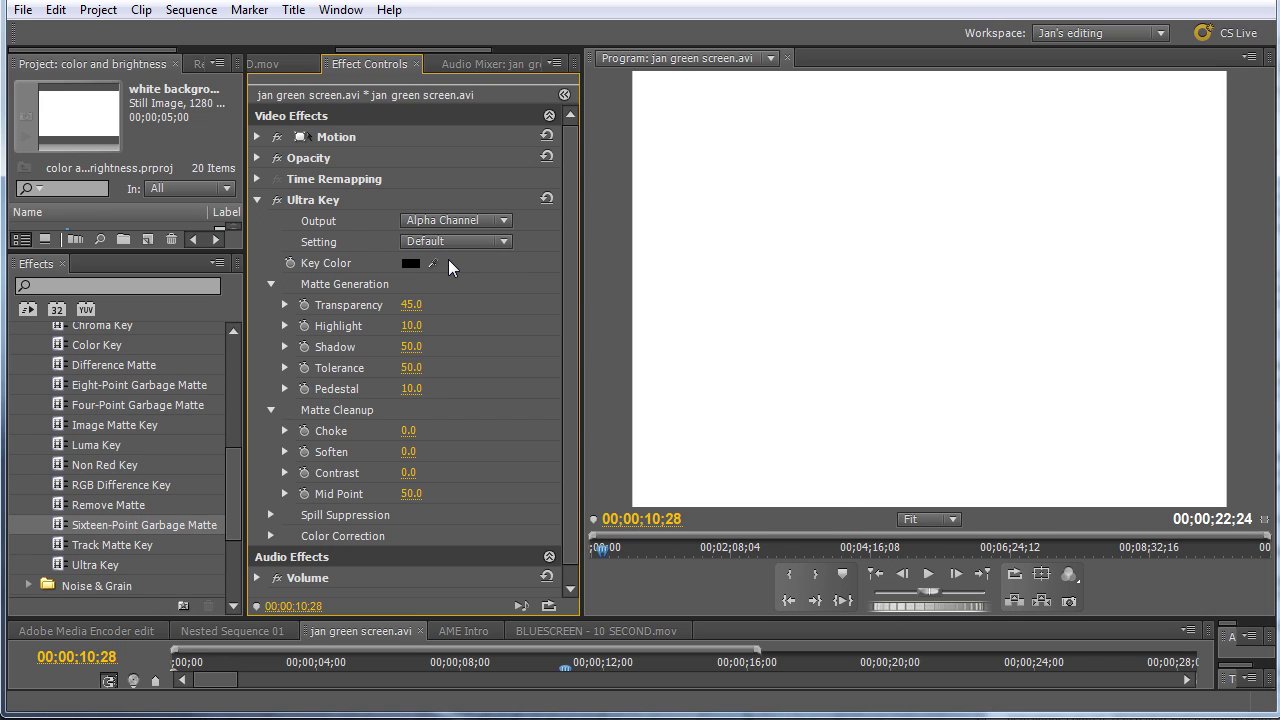
pyautogui.click(454, 240)
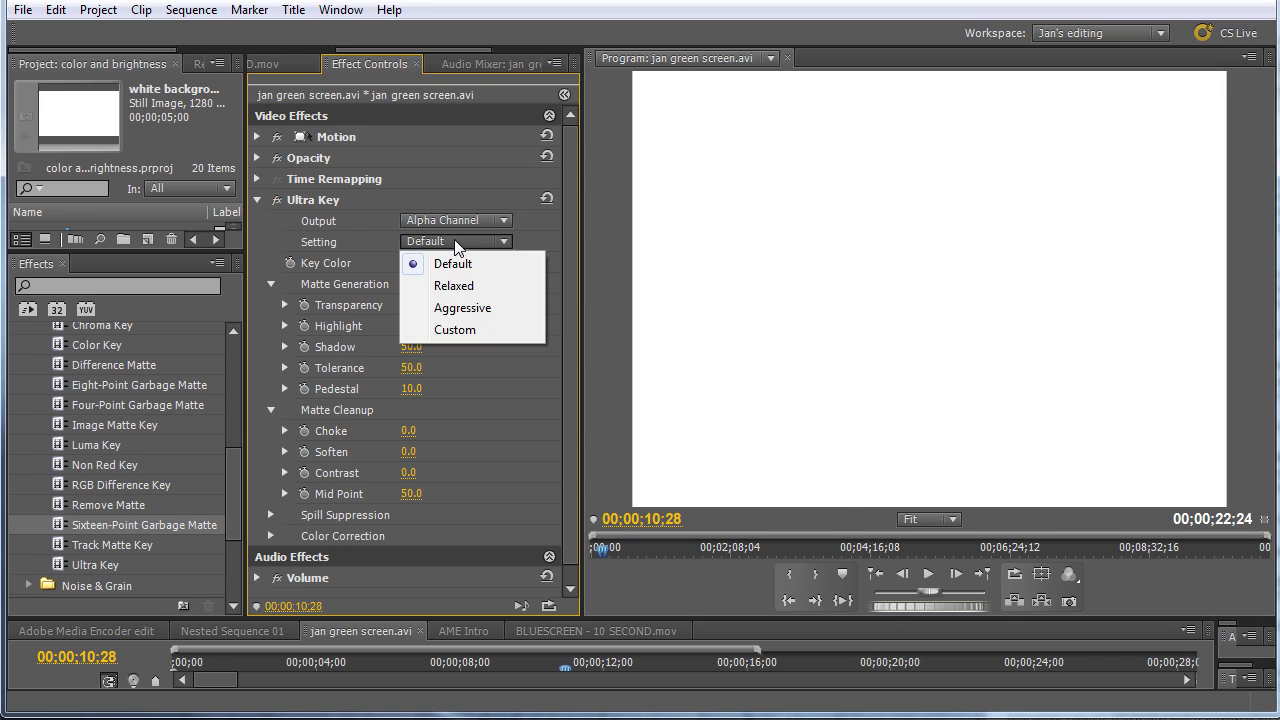
pyautogui.click(466, 307)
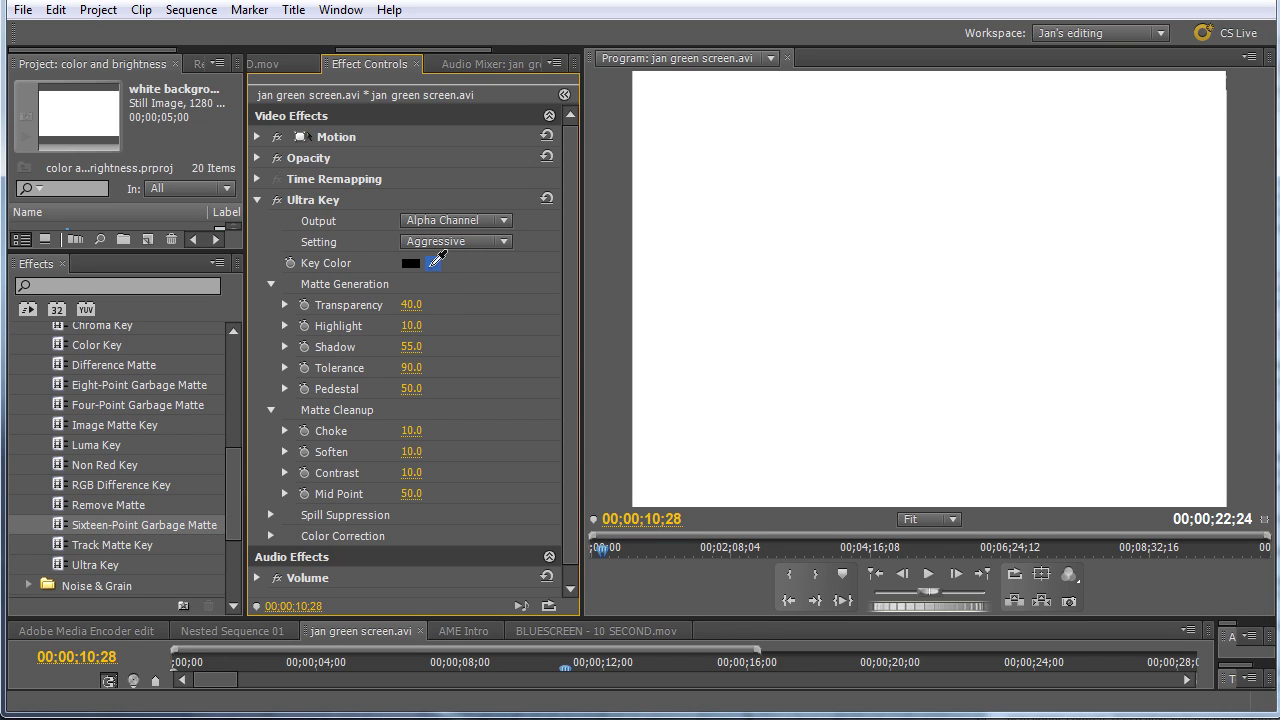
# Step: Sample the green backdrop as the key colour, finally using the darker green at lower left
pyautogui.click(437, 261)
pyautogui.moveTo(437, 261); pyautogui.dragTo(958, 79)
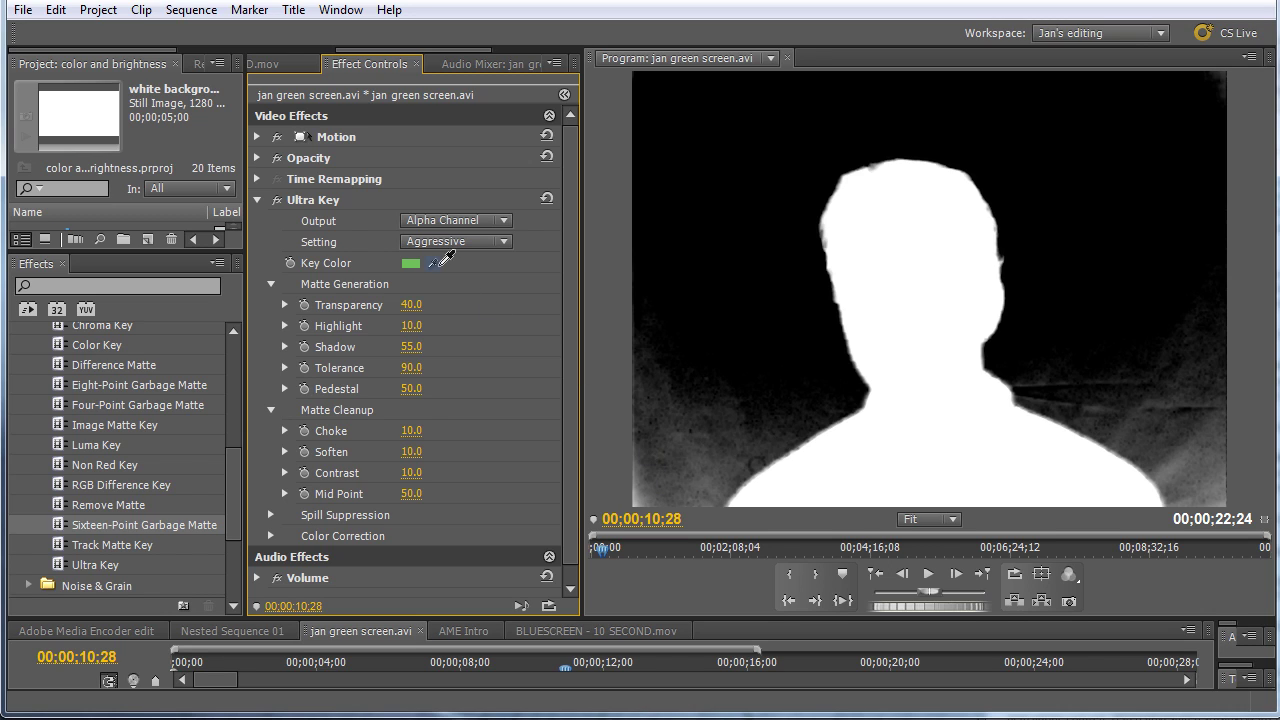
pyautogui.click(446, 258)
pyautogui.click(749, 87)
pyautogui.moveTo(432, 263); pyautogui.dragTo(755, 78)
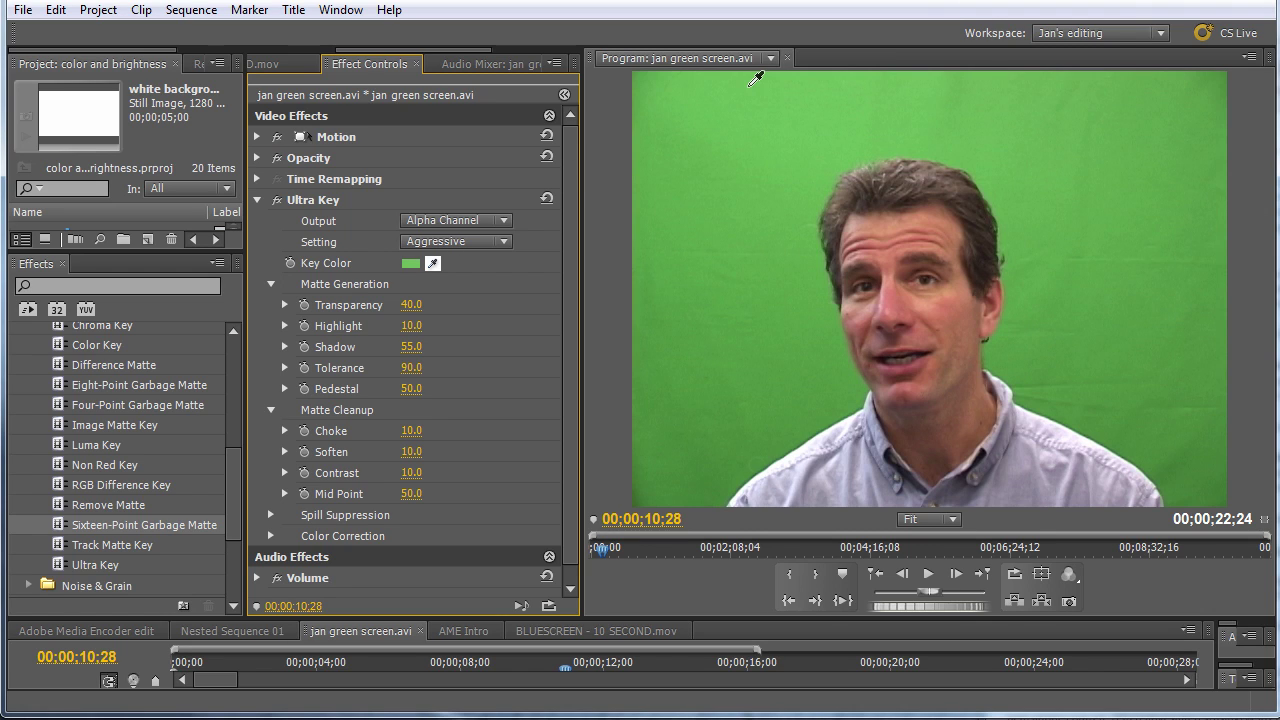
pyautogui.moveTo(755, 78); pyautogui.dragTo(645, 496)
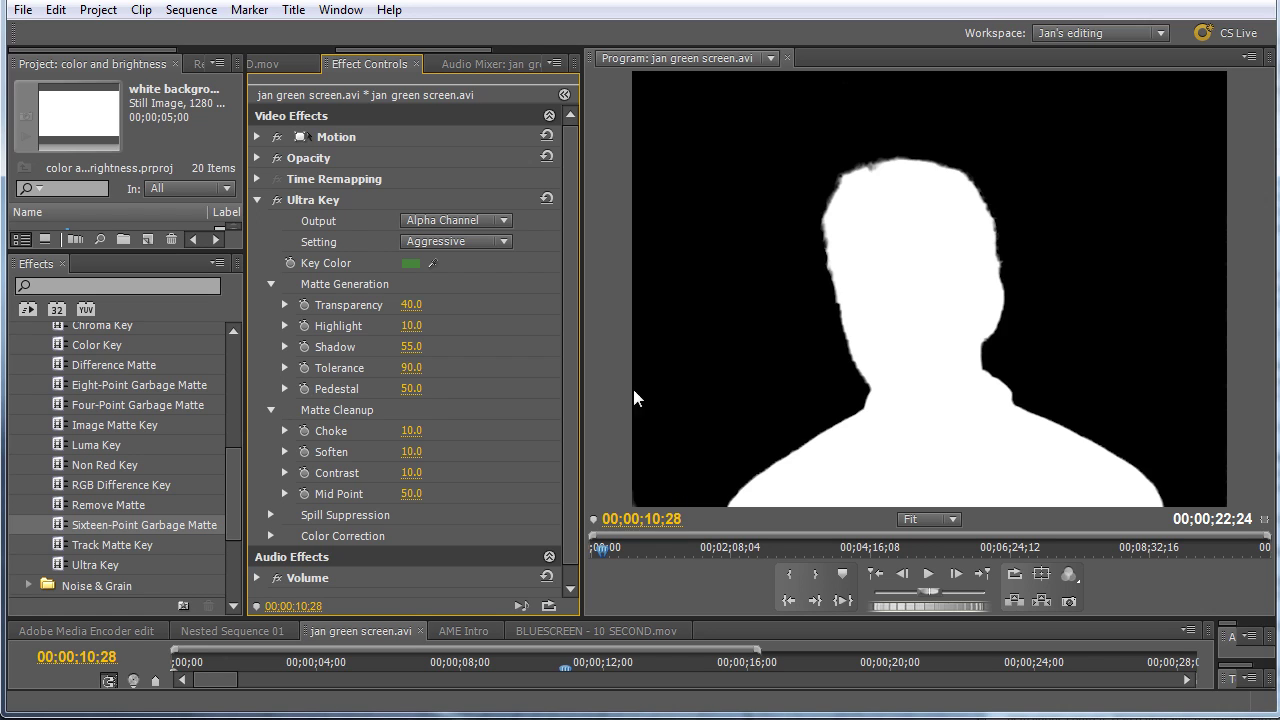
# Step: Return Ultra Key to Composite output and zoom the Program monitor to 200% to inspect edges
pyautogui.click(474, 219)
pyautogui.click(474, 240)
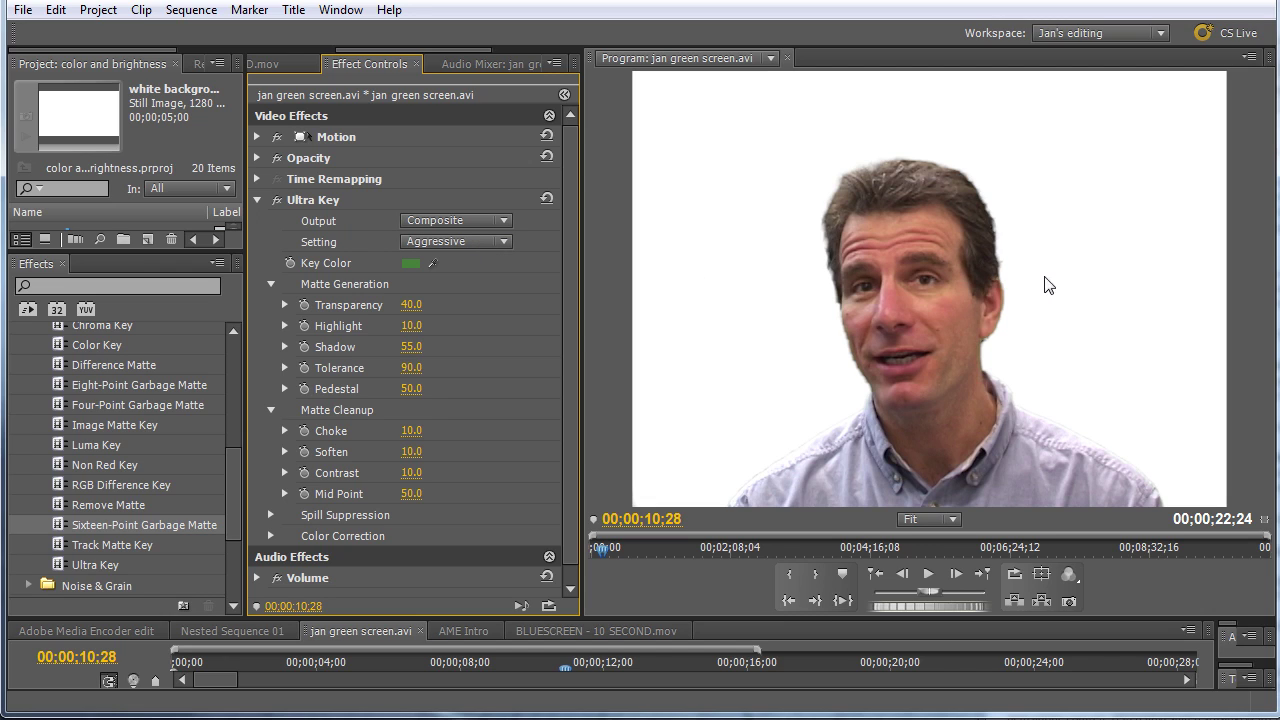
pyautogui.click(925, 519)
pyautogui.click(942, 703)
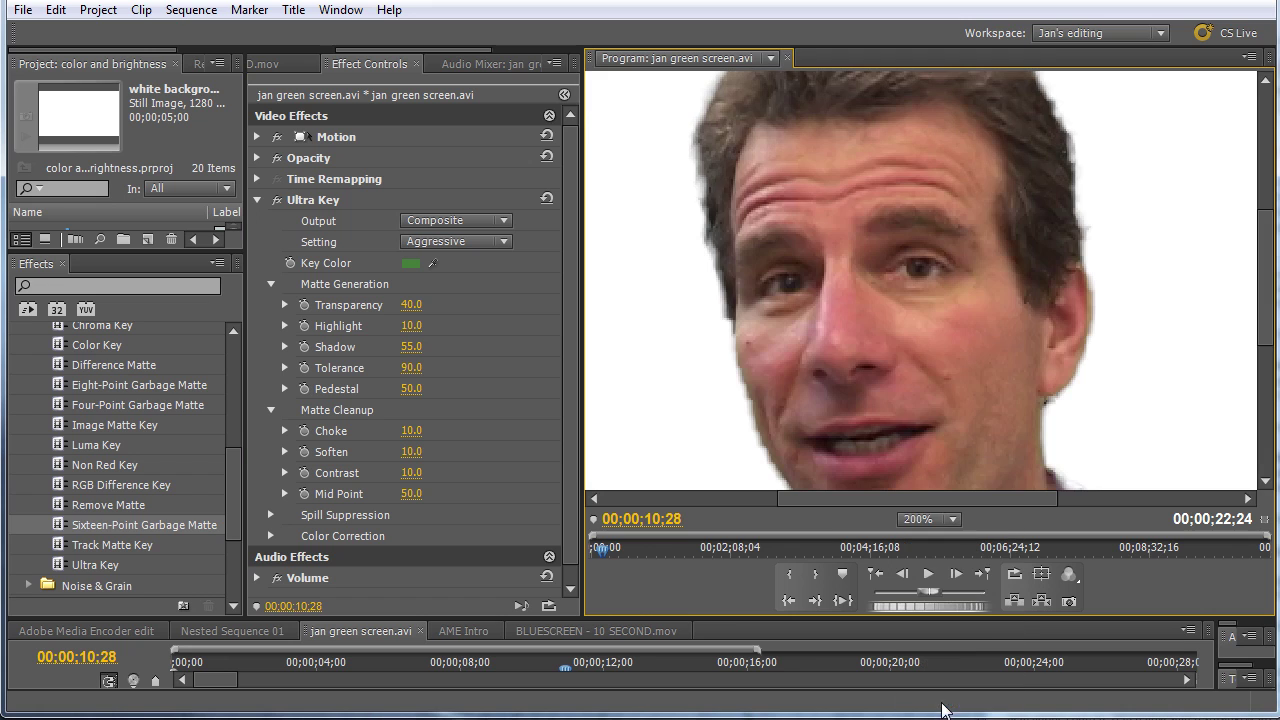
pyautogui.moveTo(1268, 335); pyautogui.dragTo(1268, 405)
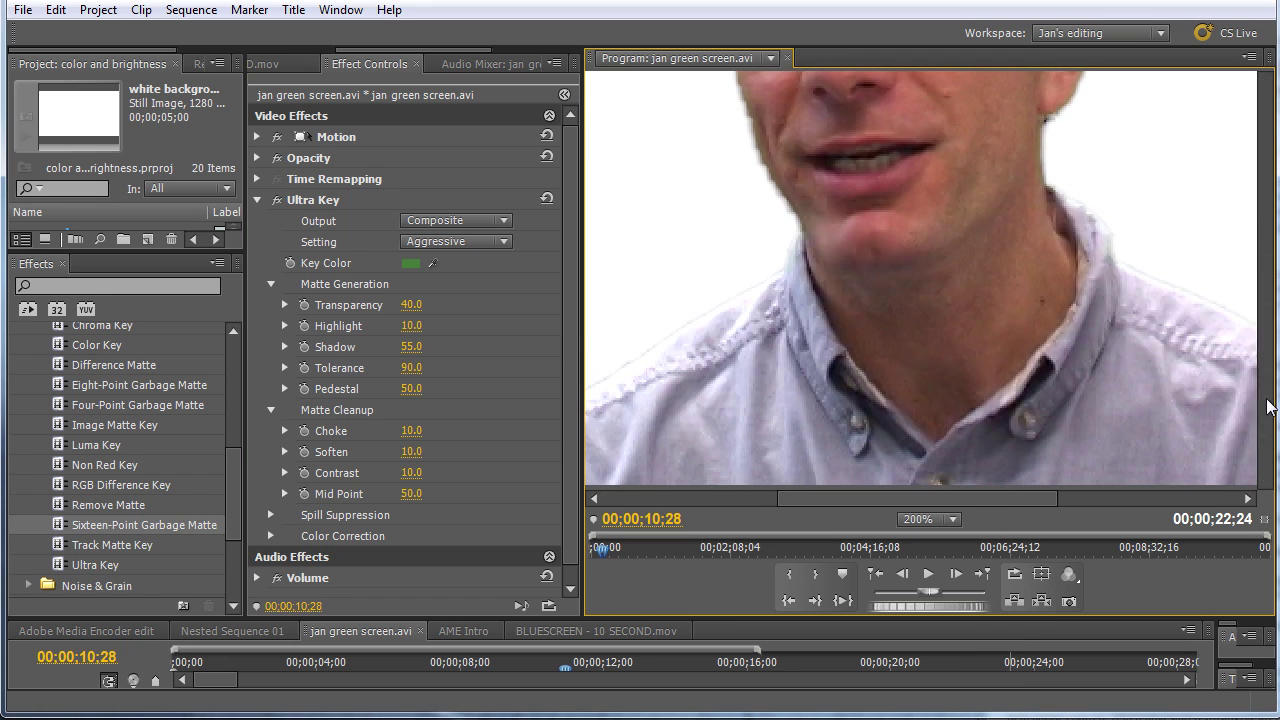
pyautogui.moveTo(935, 495); pyautogui.dragTo(852, 502)
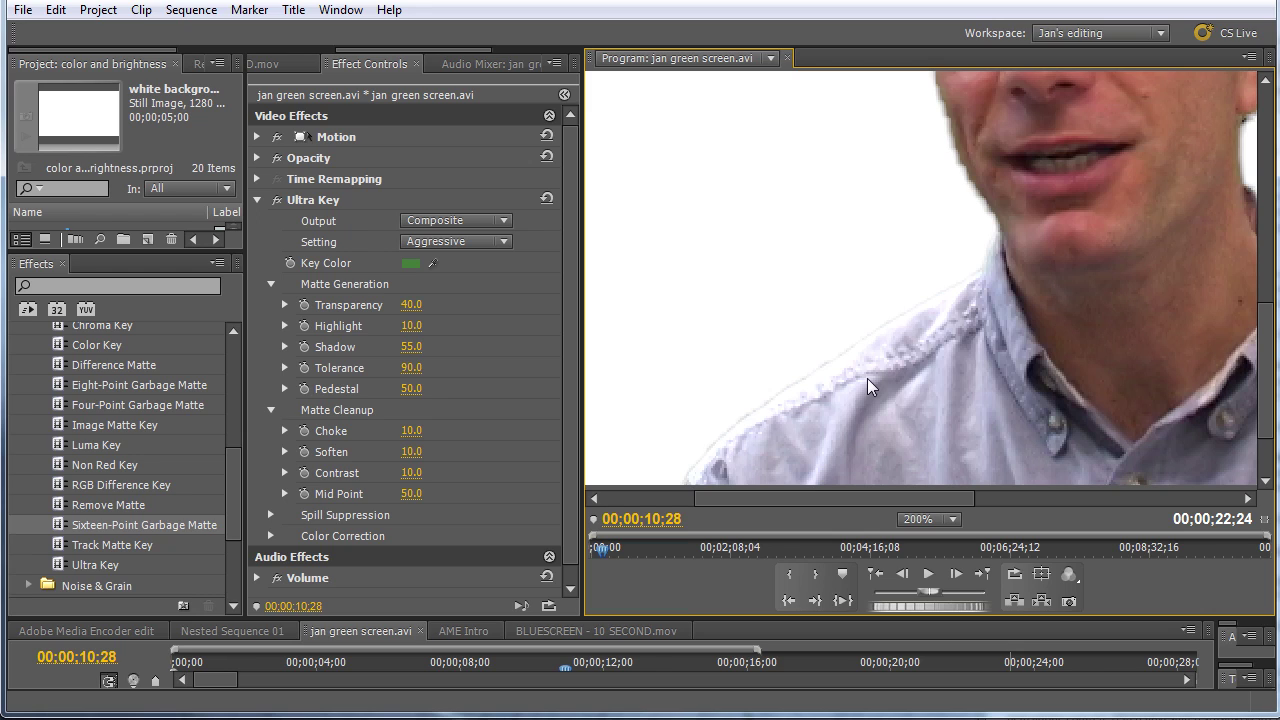
# Step: Adjust Matte Cleanup to Choke 18.0 and Soften 12.0 to clean the presenter's edges
pyautogui.click(410, 431)
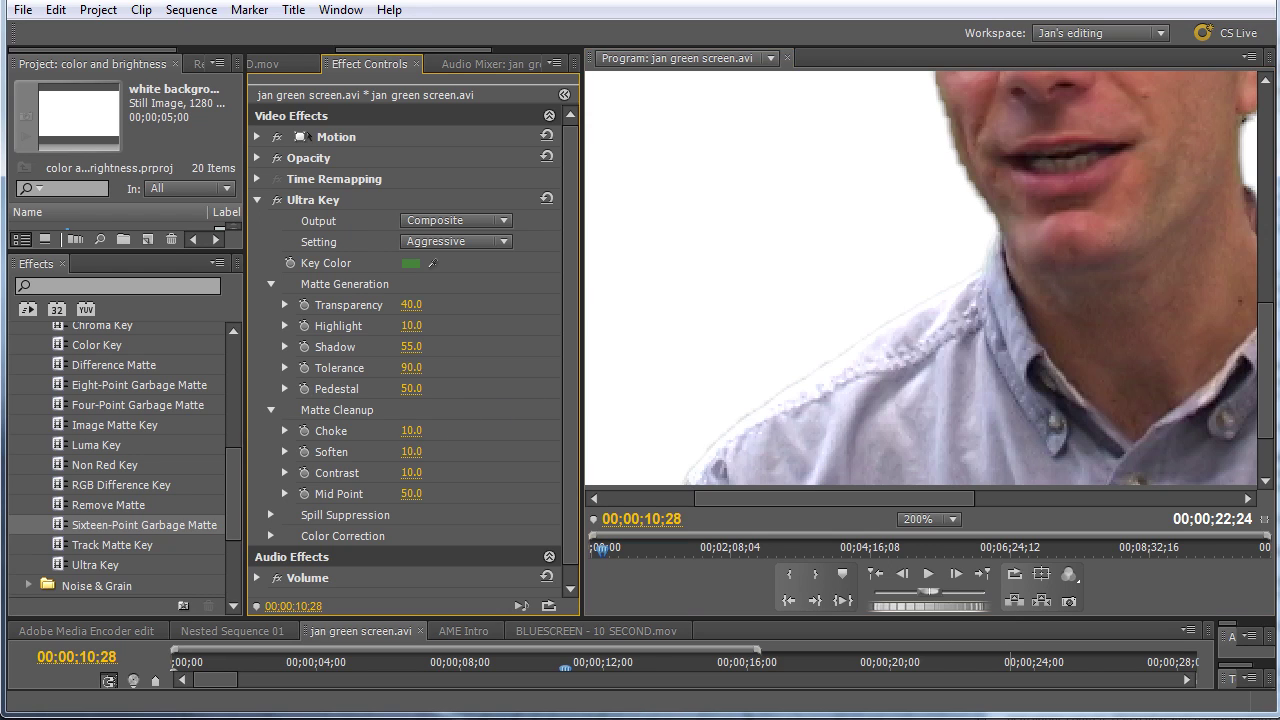
pyautogui.moveTo(410, 431)
pyautogui.mouseDown()
pyautogui.moveTo(500, 431)
pyautogui.moveTo(423, 431)
pyautogui.mouseUp()
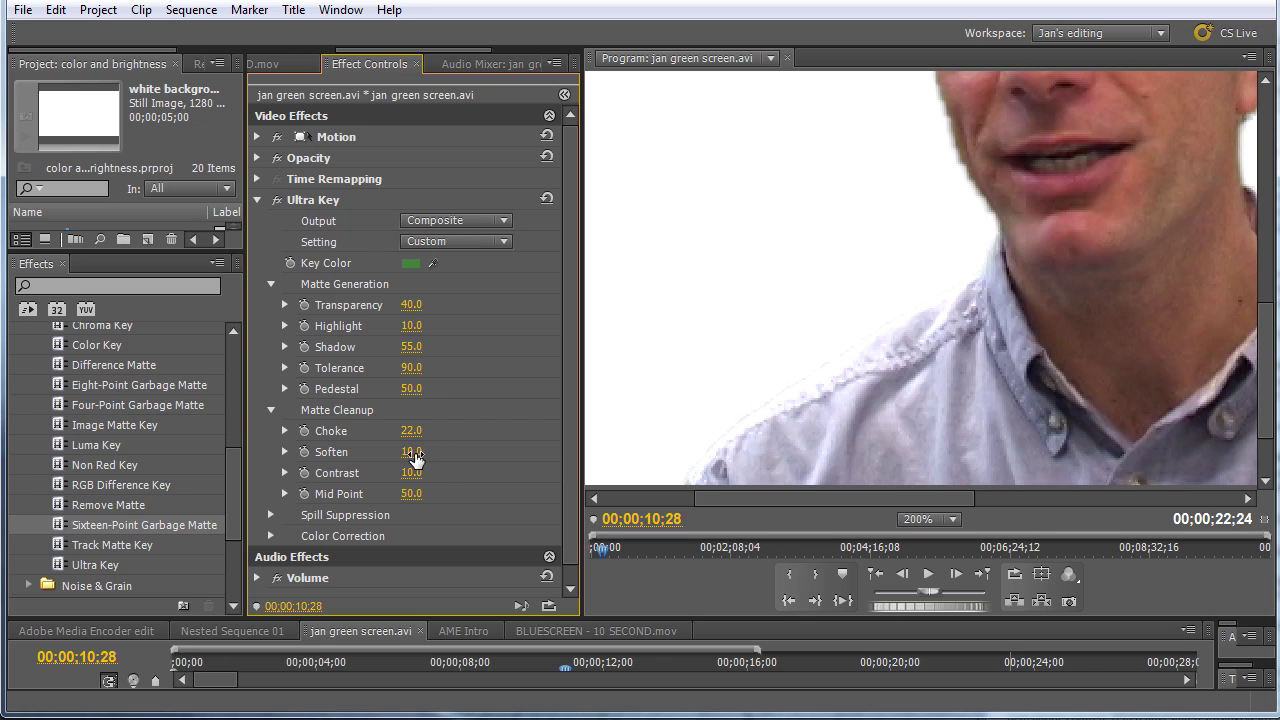
pyautogui.moveTo(411, 451); pyautogui.dragTo(423, 457)
pyautogui.moveTo(1268, 360); pyautogui.dragTo(1268, 230)
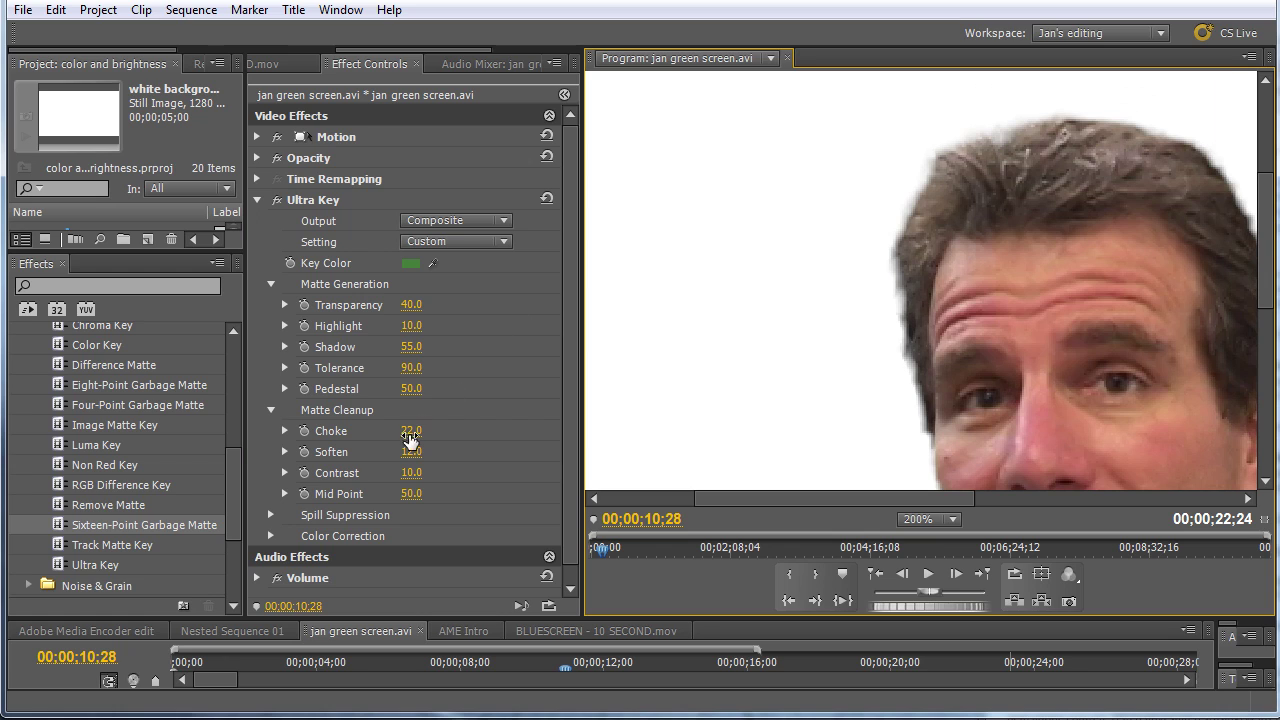
pyautogui.moveTo(411, 430)
pyautogui.mouseDown()
pyautogui.moveTo(466, 430)
pyautogui.moveTo(407, 430)
pyautogui.mouseUp()
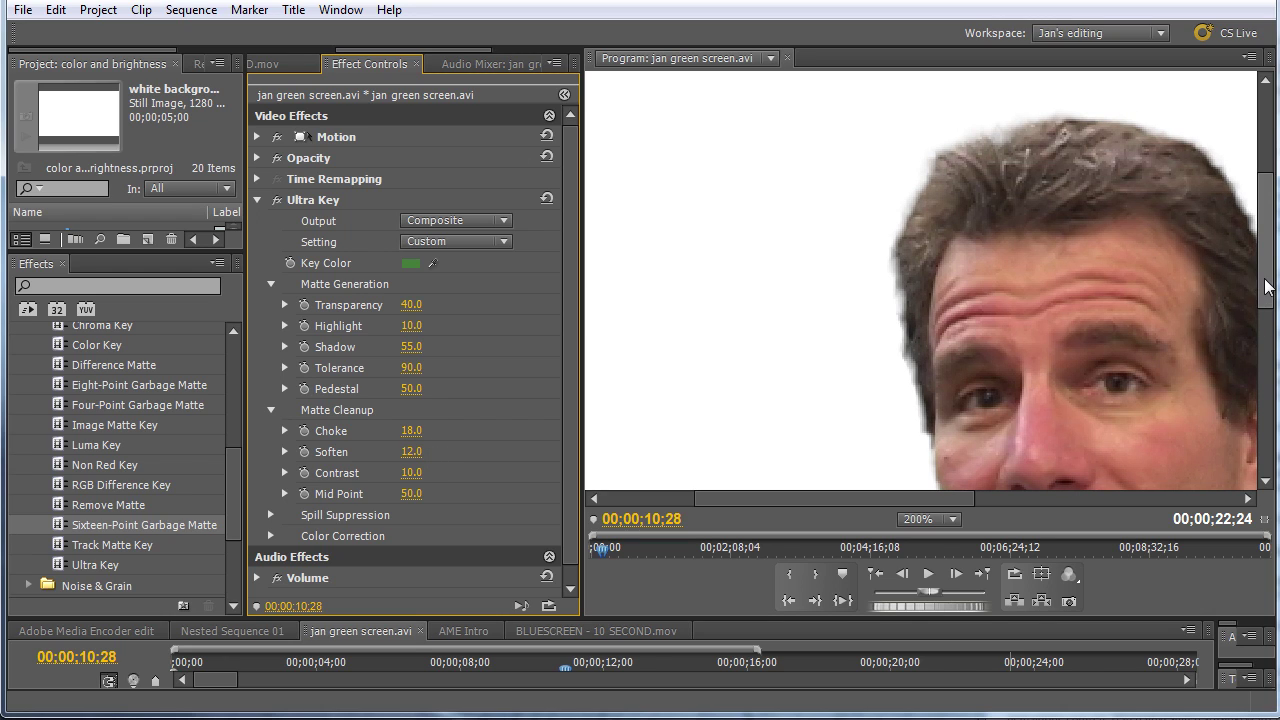
pyautogui.moveTo(1265, 268); pyautogui.dragTo(1265, 332)
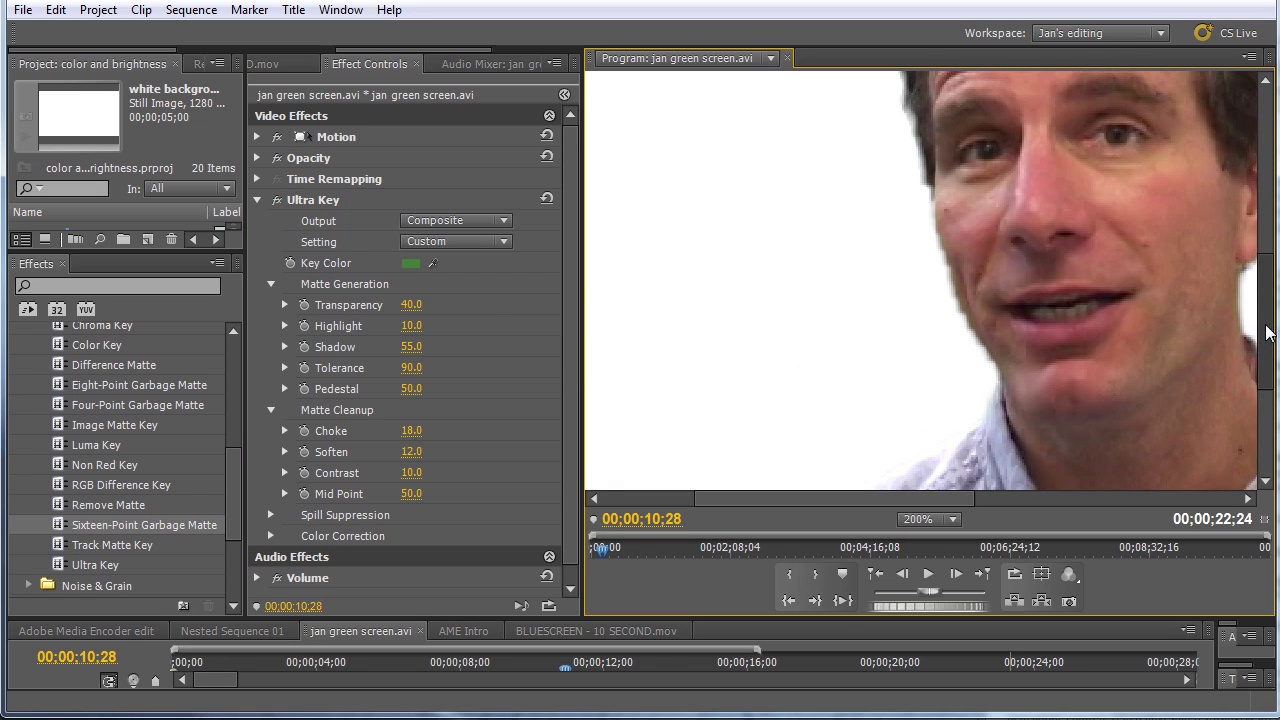
pyautogui.click(925, 519)
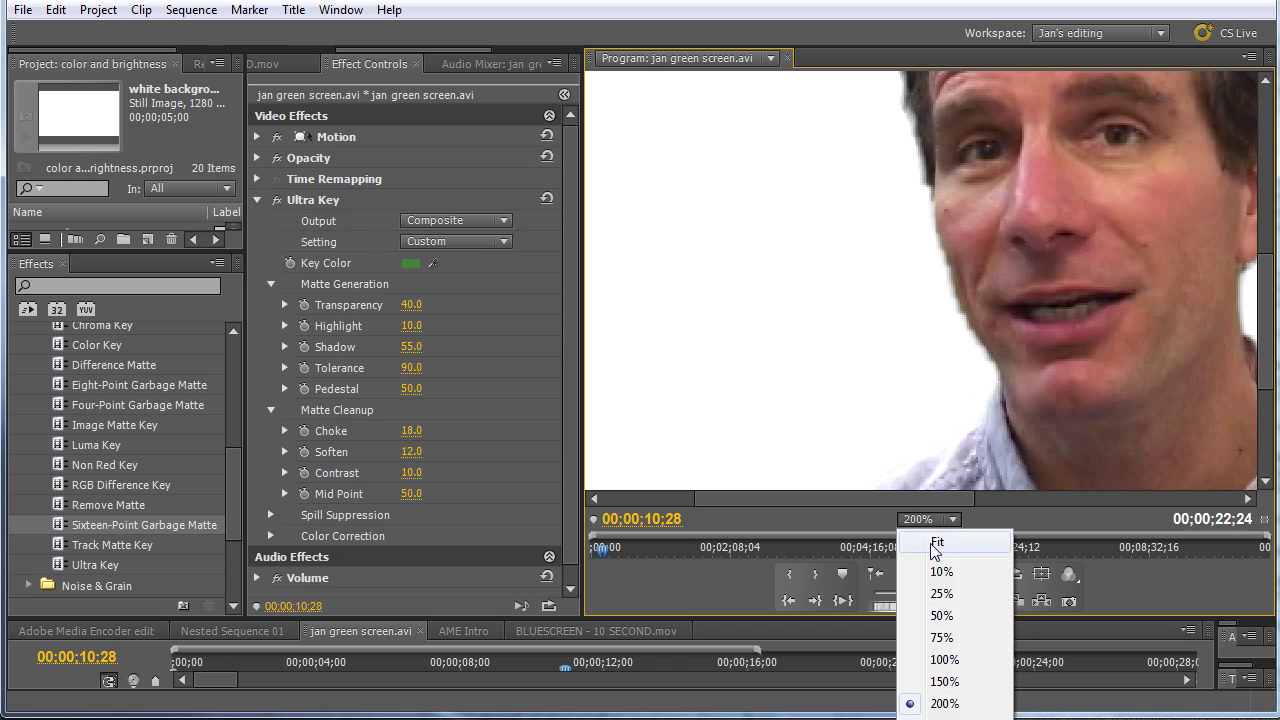
# Step: Fit the frame and inspect the talking-head Alpha Channel matte across several frames
pyautogui.click(937, 540)
pyautogui.click(436, 220)
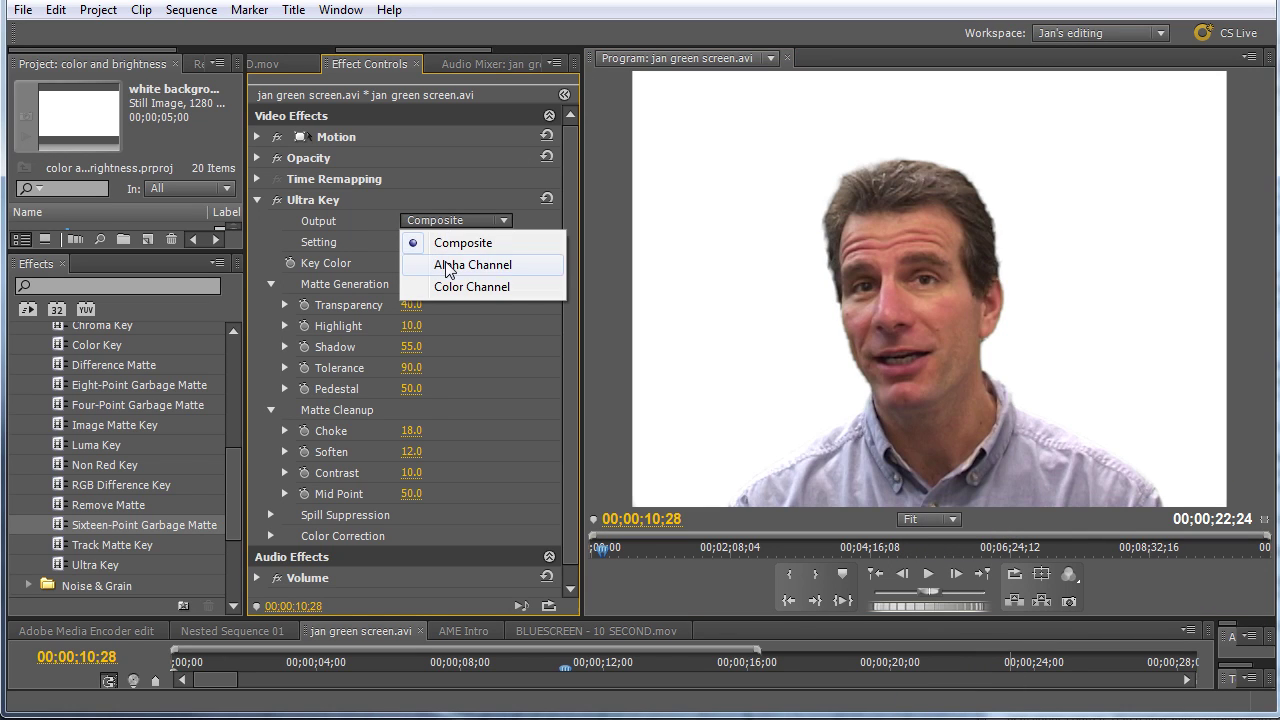
pyautogui.click(445, 263)
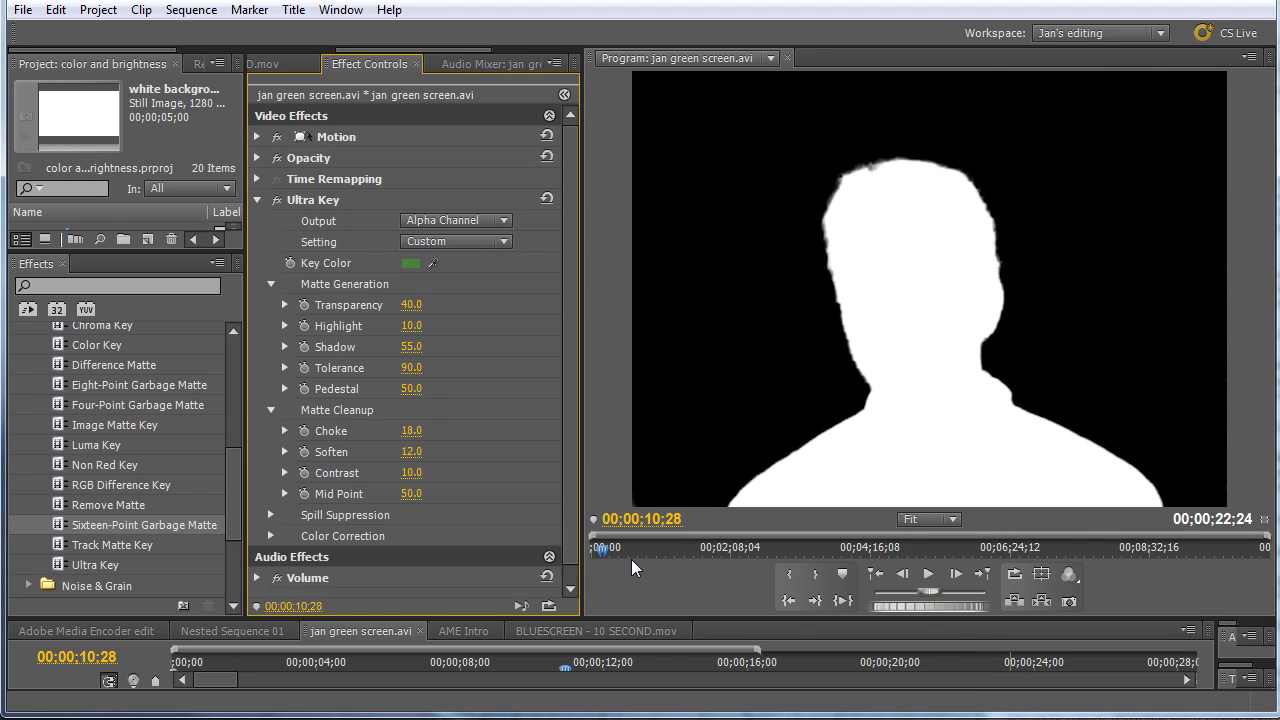
pyautogui.moveTo(602, 547); pyautogui.dragTo(603, 546)
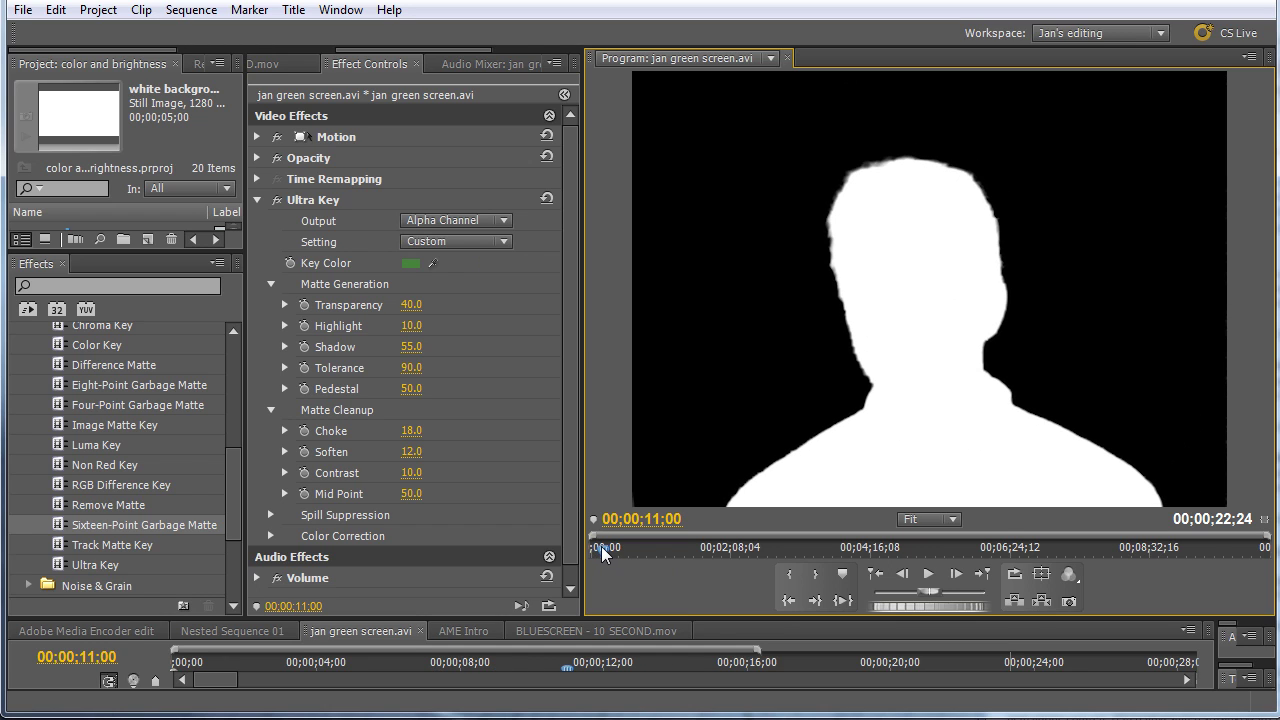
# Step: Return Ultra Key to Composite and switch to the BLUESCREEN - 10 SECOND.mov sequence
pyautogui.click(490, 220)
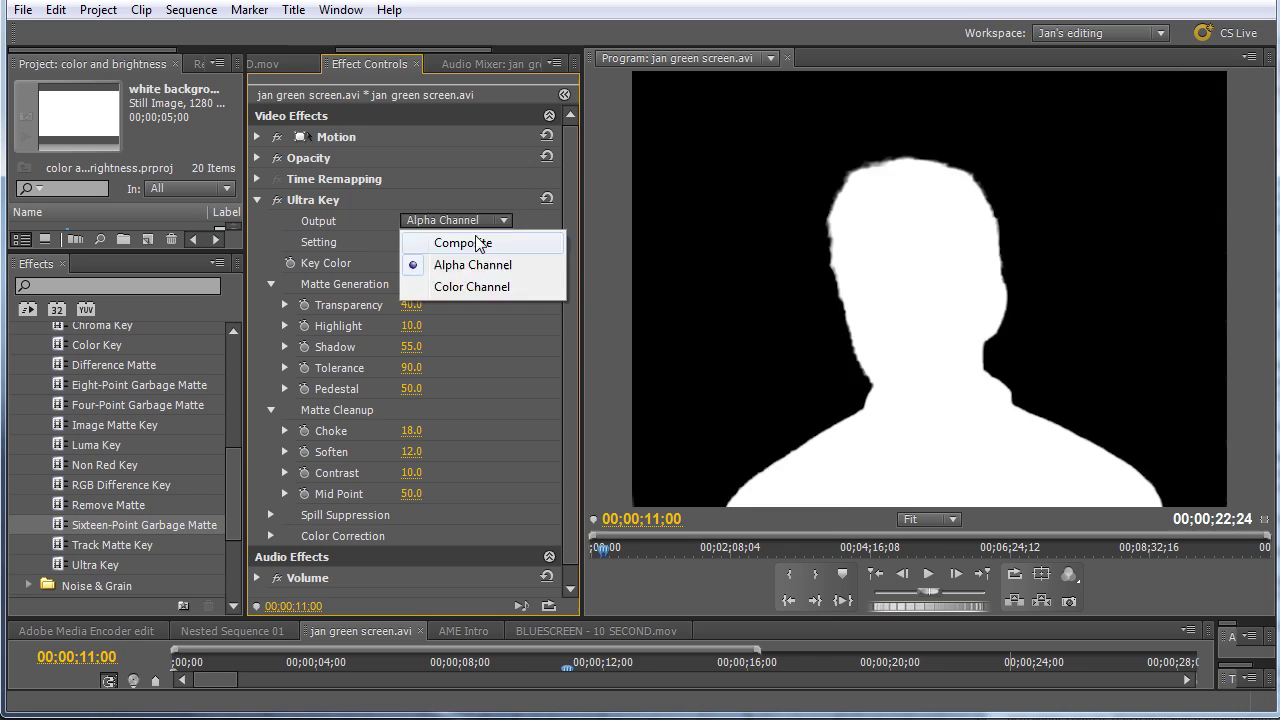
pyautogui.click(477, 242)
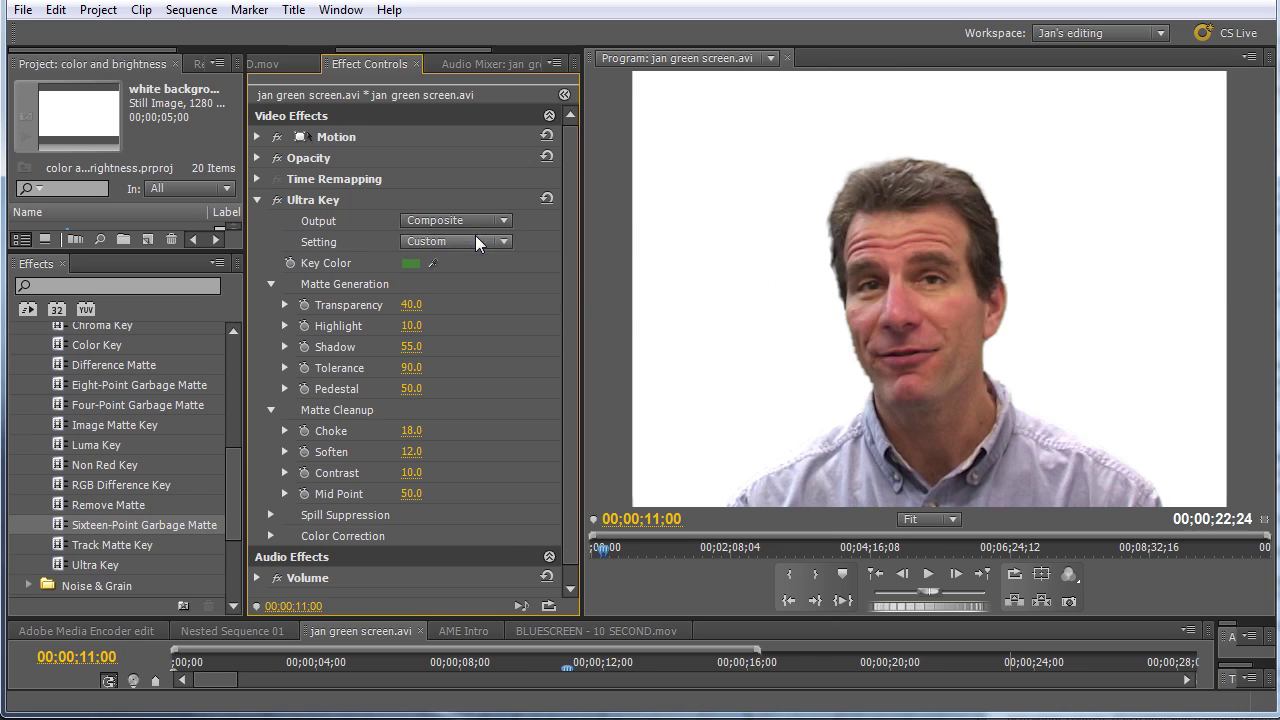
pyautogui.click(584, 632)
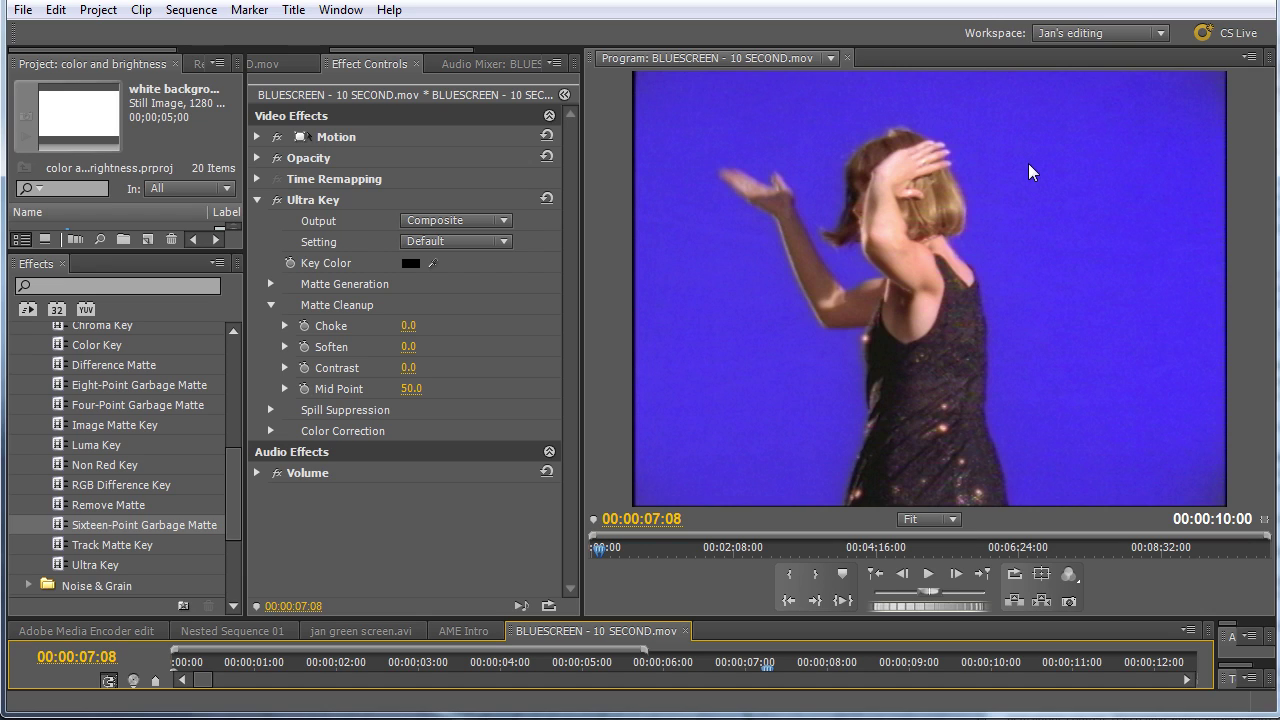
# Step: Set Ultra Key to Alpha Channel output and Aggressive, sampling the blue backdrop as the key colour
pyautogui.click(438, 260)
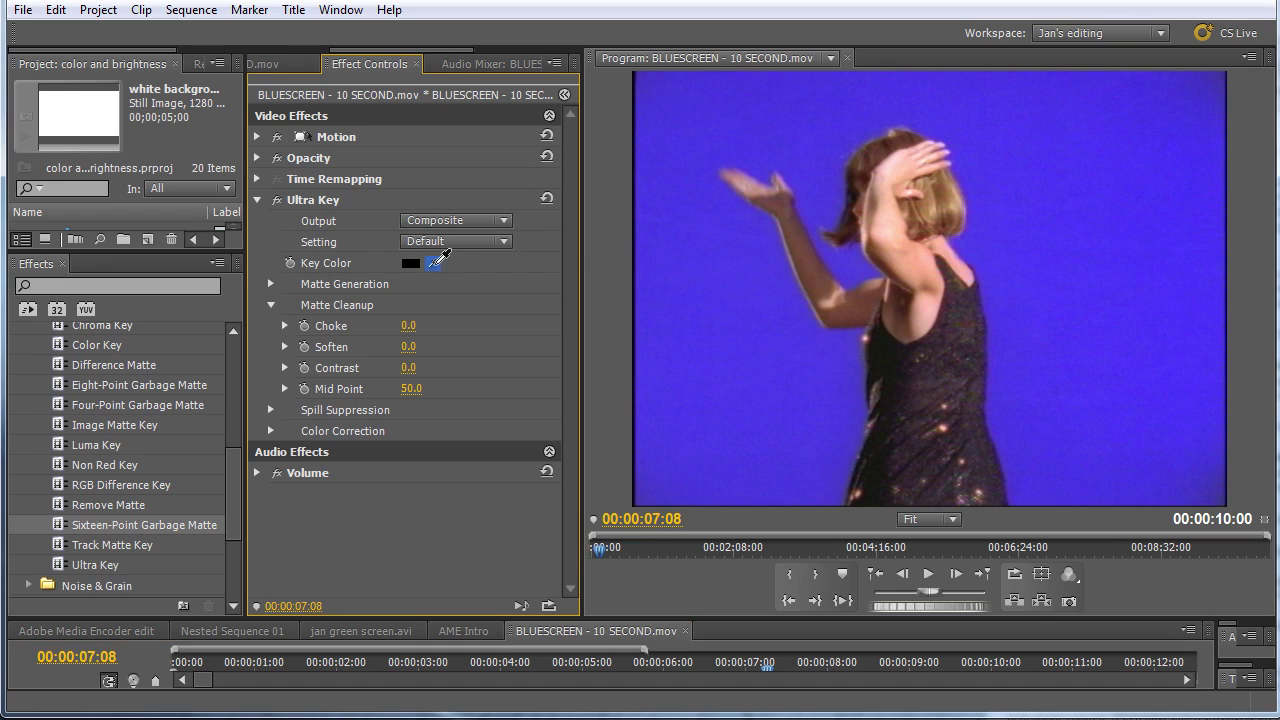
pyautogui.click(447, 222)
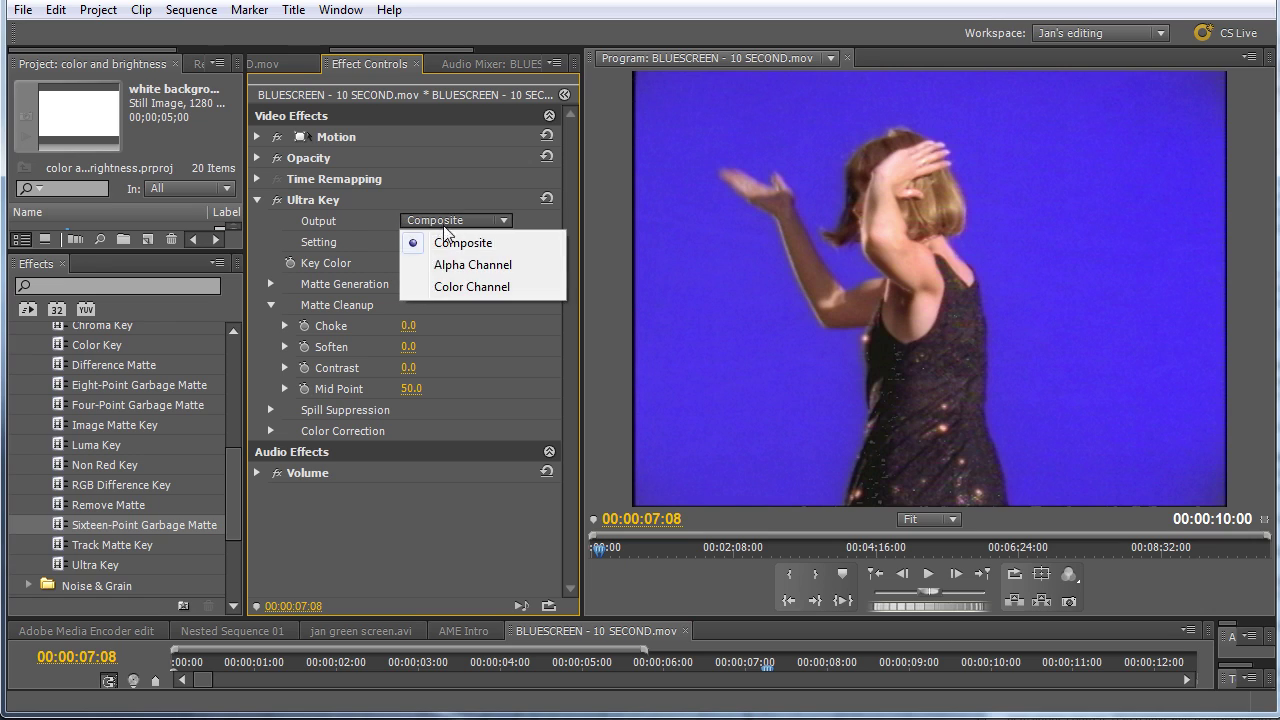
pyautogui.click(444, 262)
pyautogui.click(444, 243)
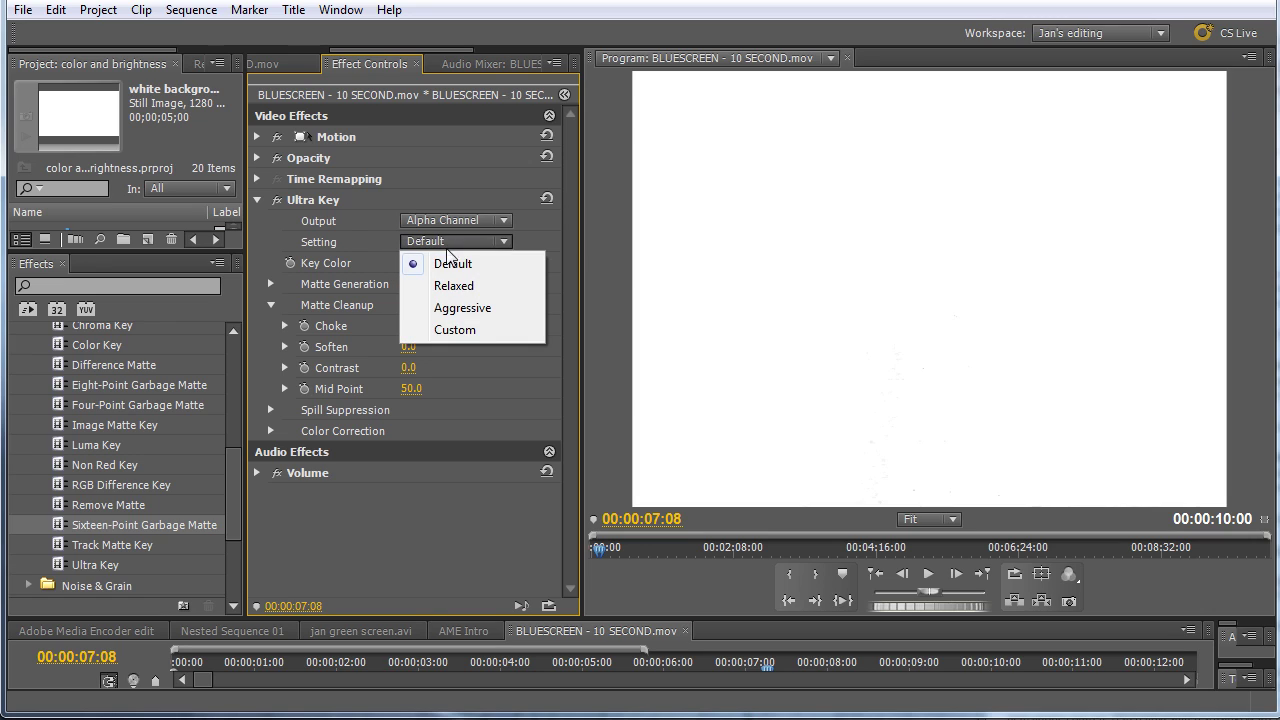
pyautogui.click(471, 310)
pyautogui.moveTo(727, 244); pyautogui.dragTo(1207, 471)
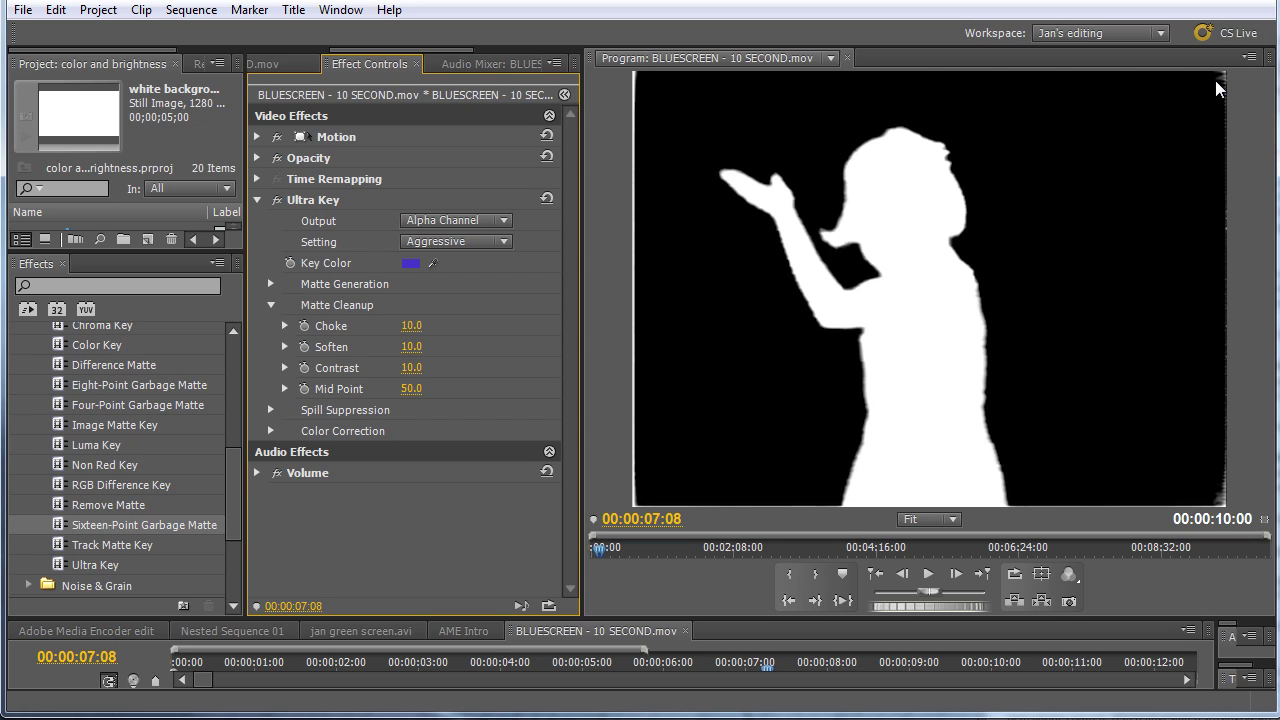
# Step: Switch Ultra Key output back to Composite and scrub through the keyed dancer's early frames
pyautogui.click(465, 220)
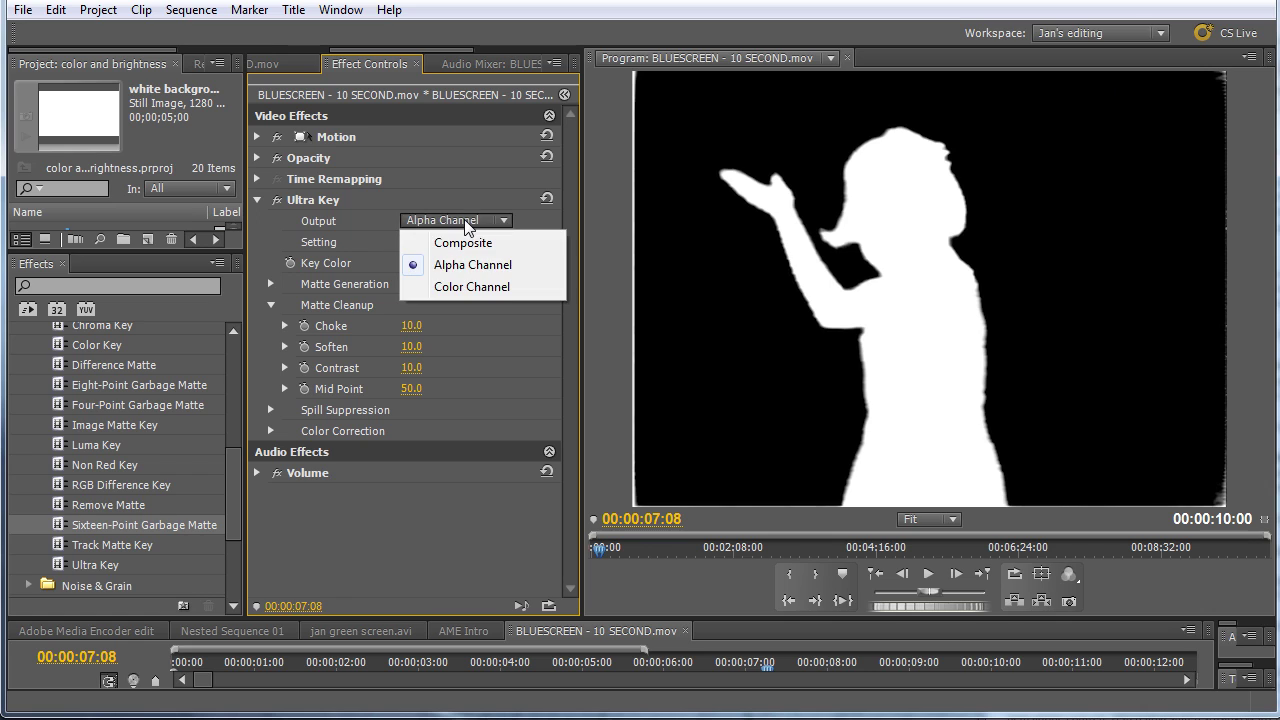
pyautogui.click(466, 243)
pyautogui.click(928, 519)
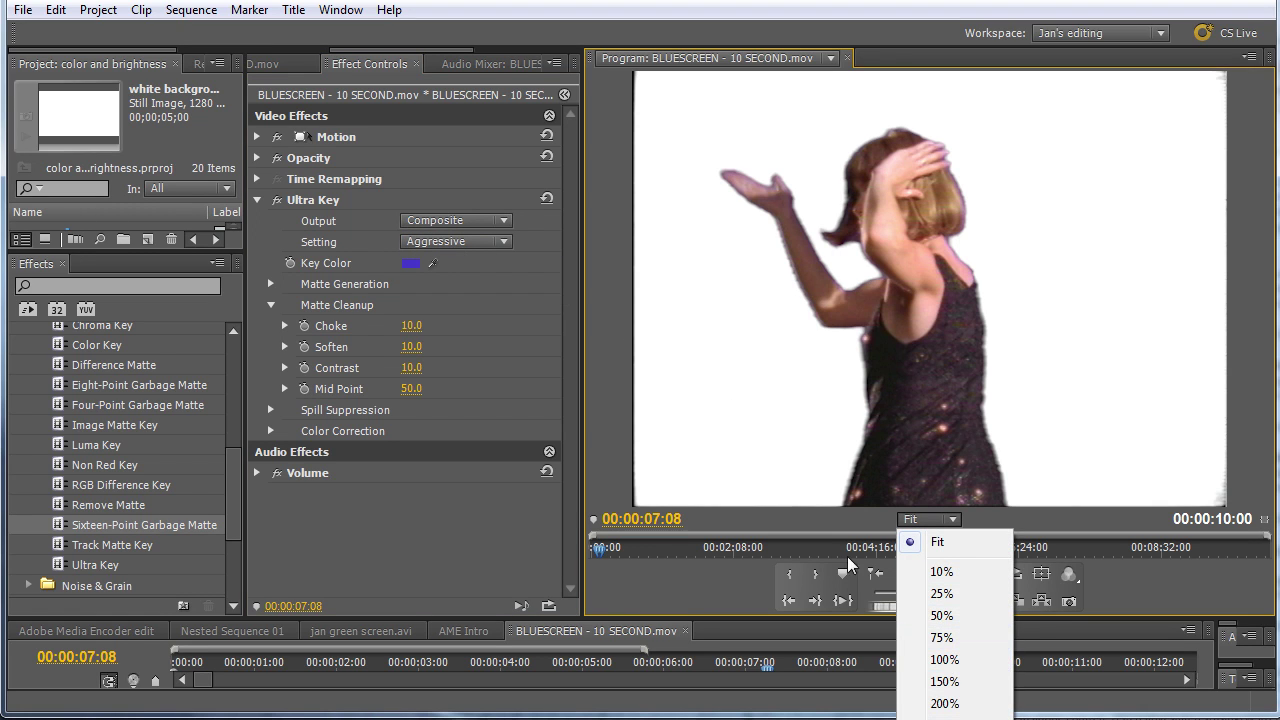
pyautogui.moveTo(232, 664); pyautogui.dragTo(764, 631)
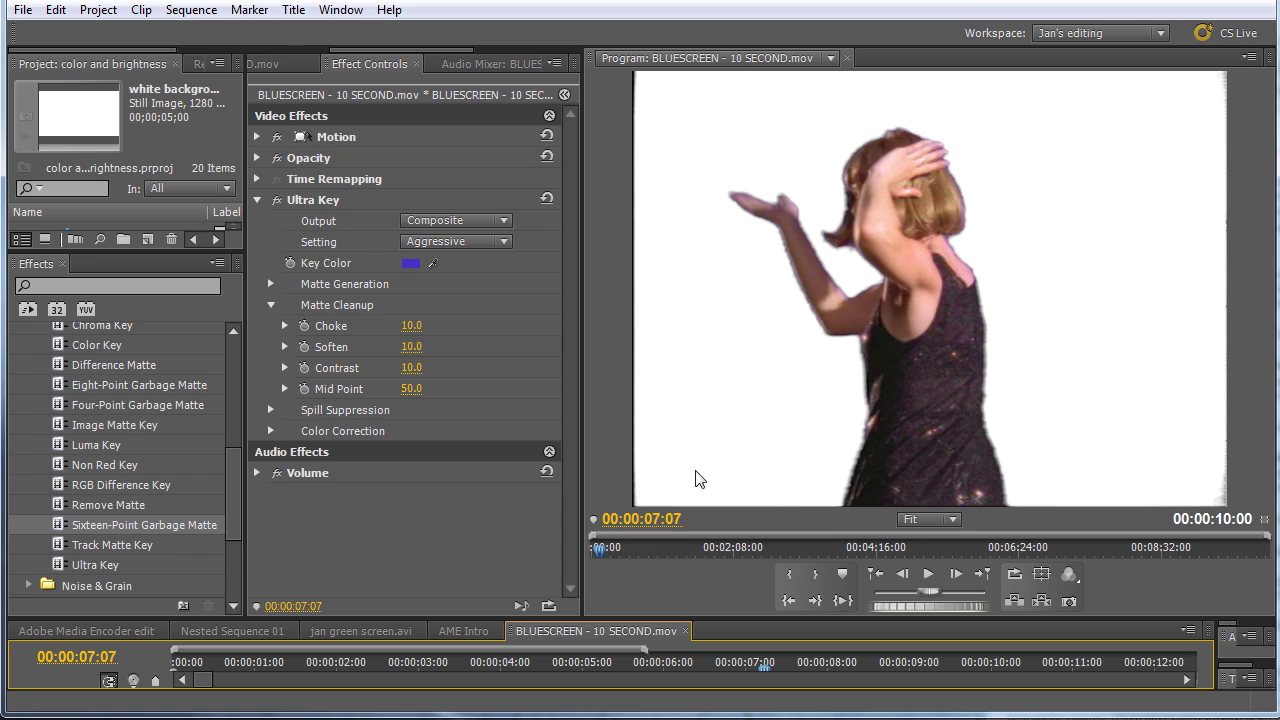
pyautogui.click(914, 516)
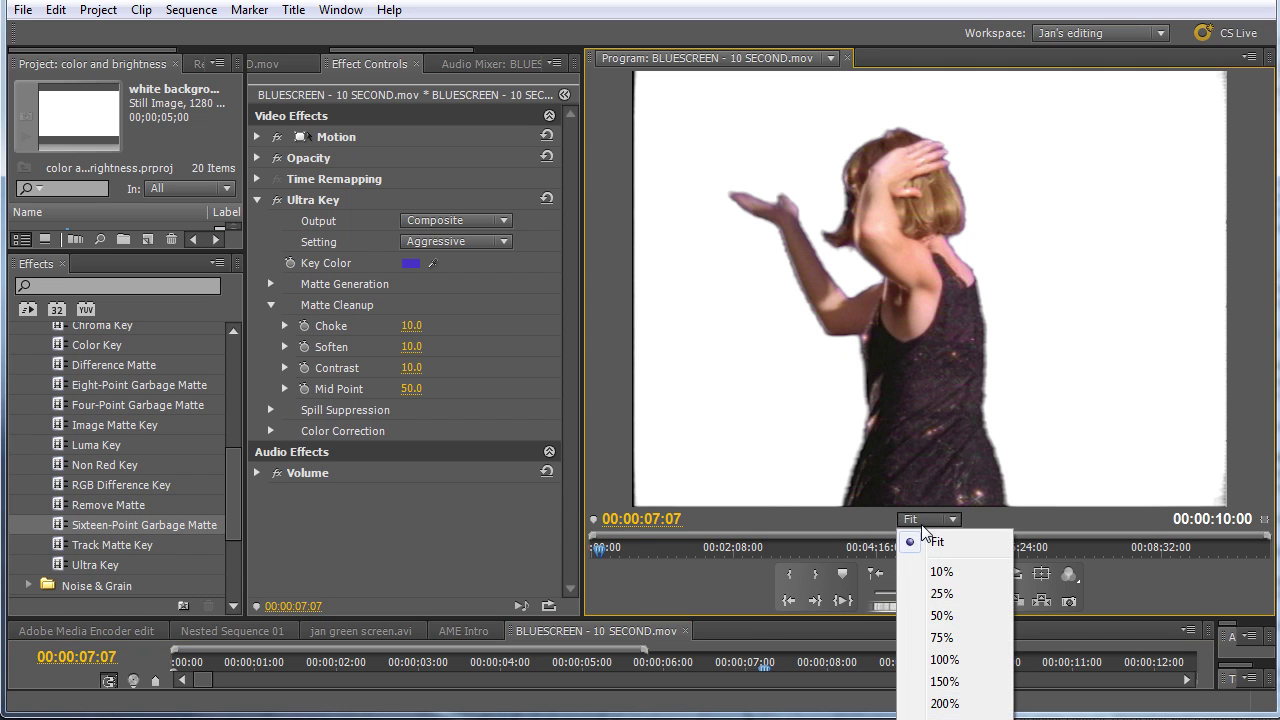
# Step: At 200% zoom, test Choke at 100, settle on Choke 22 and Soften 18, then fit the frame
pyautogui.click(945, 702)
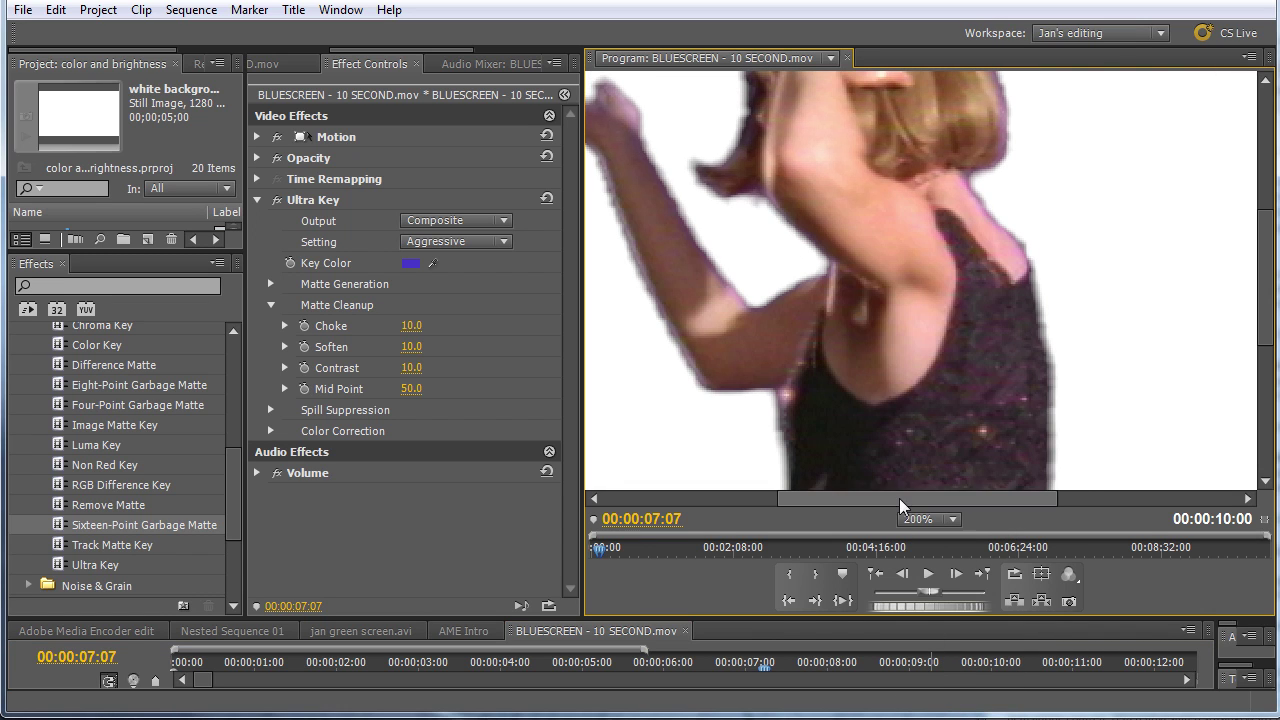
pyautogui.moveTo(899, 498); pyautogui.dragTo(828, 506)
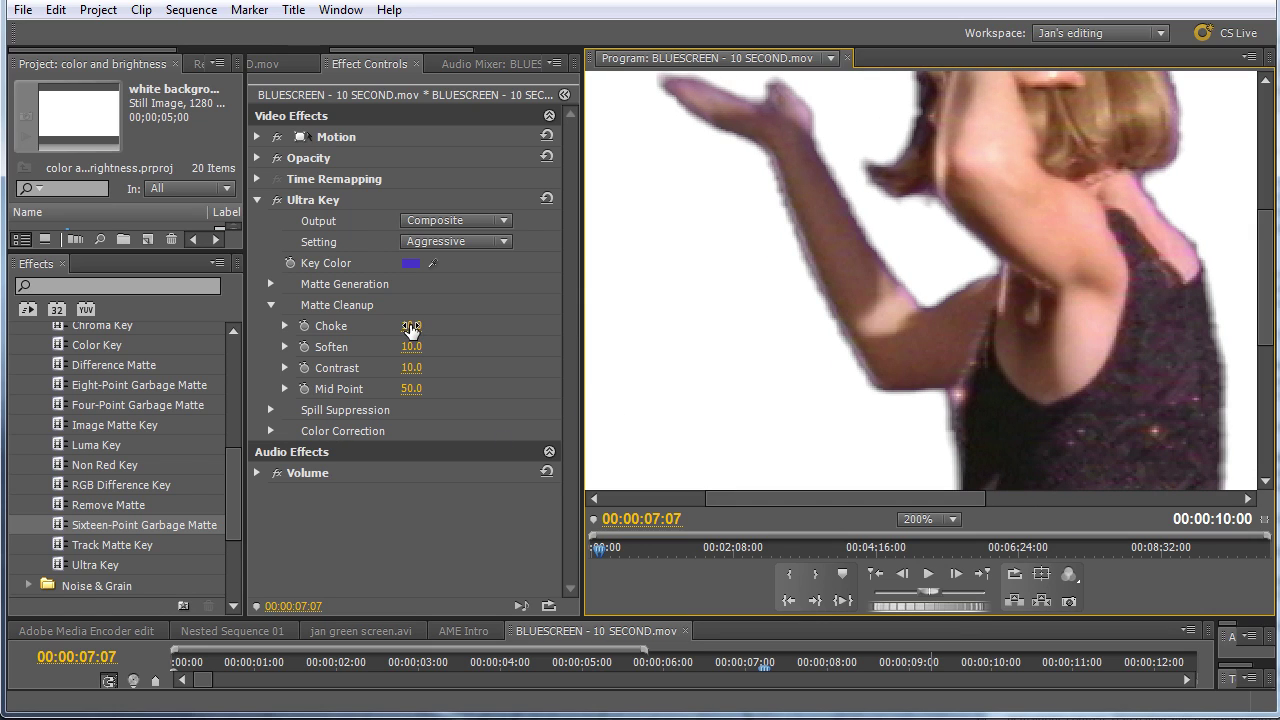
pyautogui.click(307, 135)
pyautogui.moveTo(411, 325); pyautogui.dragTo(470, 325)
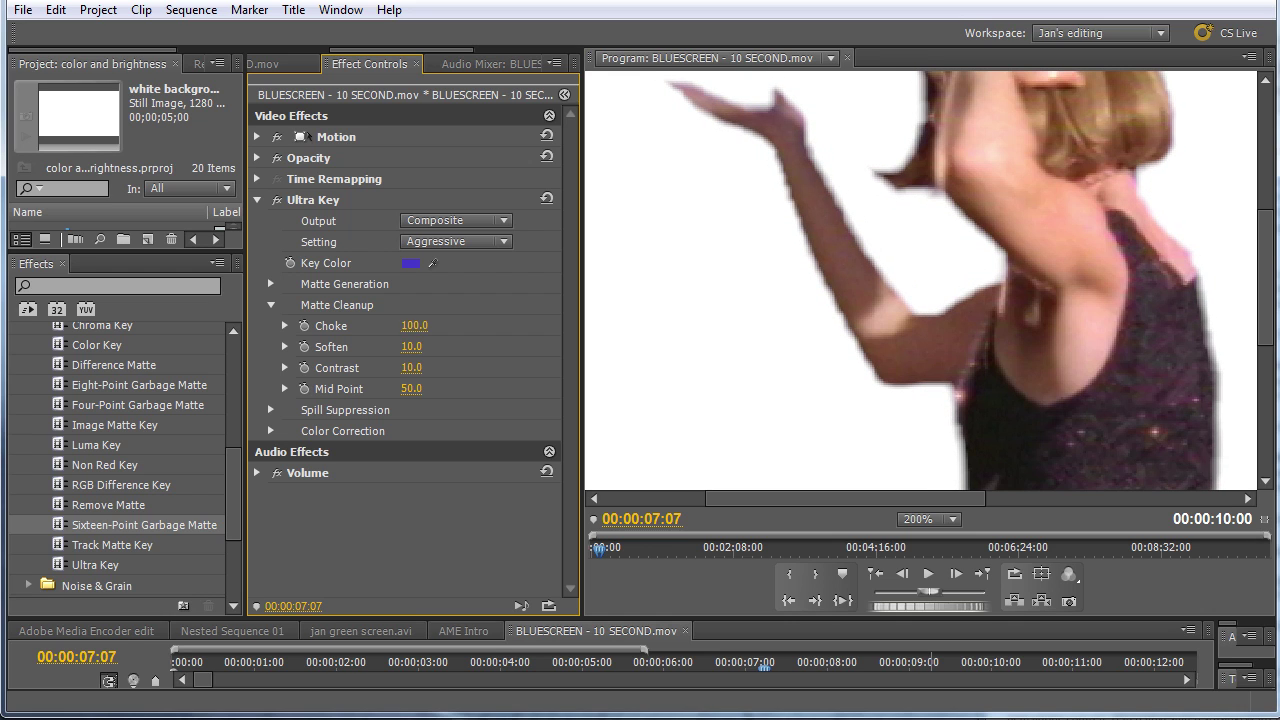
pyautogui.moveTo(470, 325); pyautogui.dragTo(418, 346)
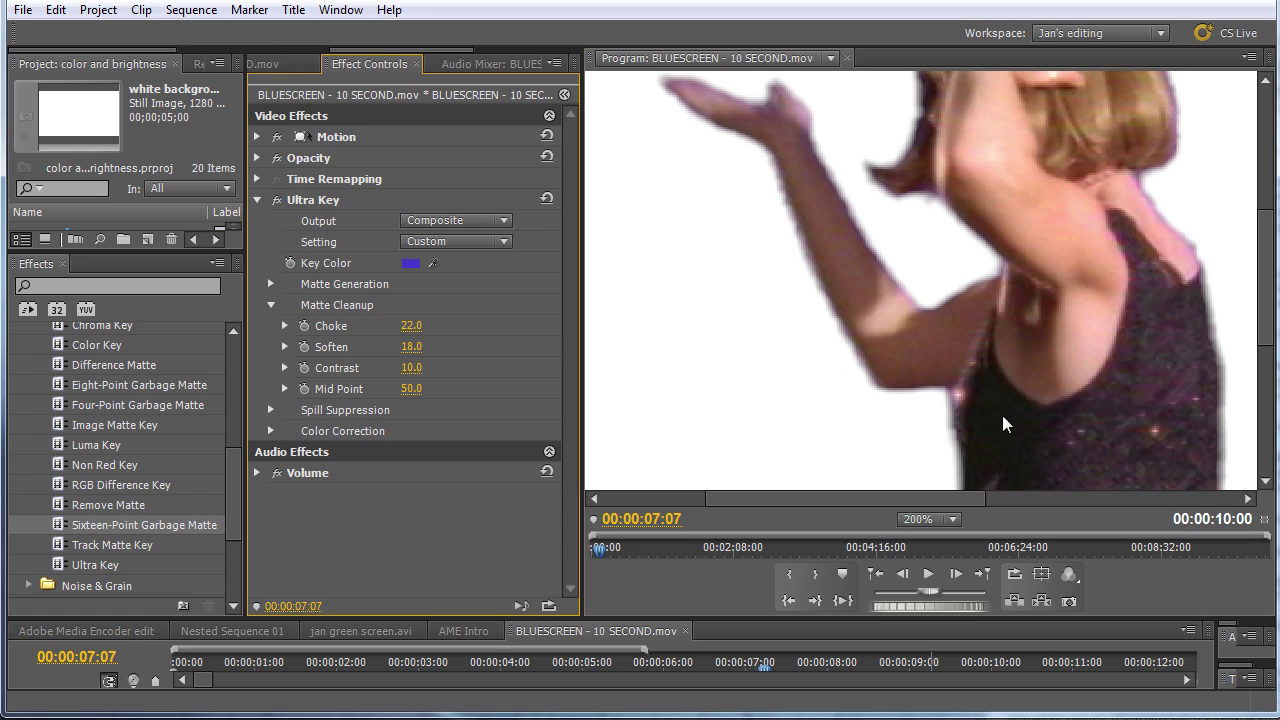
pyautogui.click(940, 519)
pyautogui.click(940, 542)
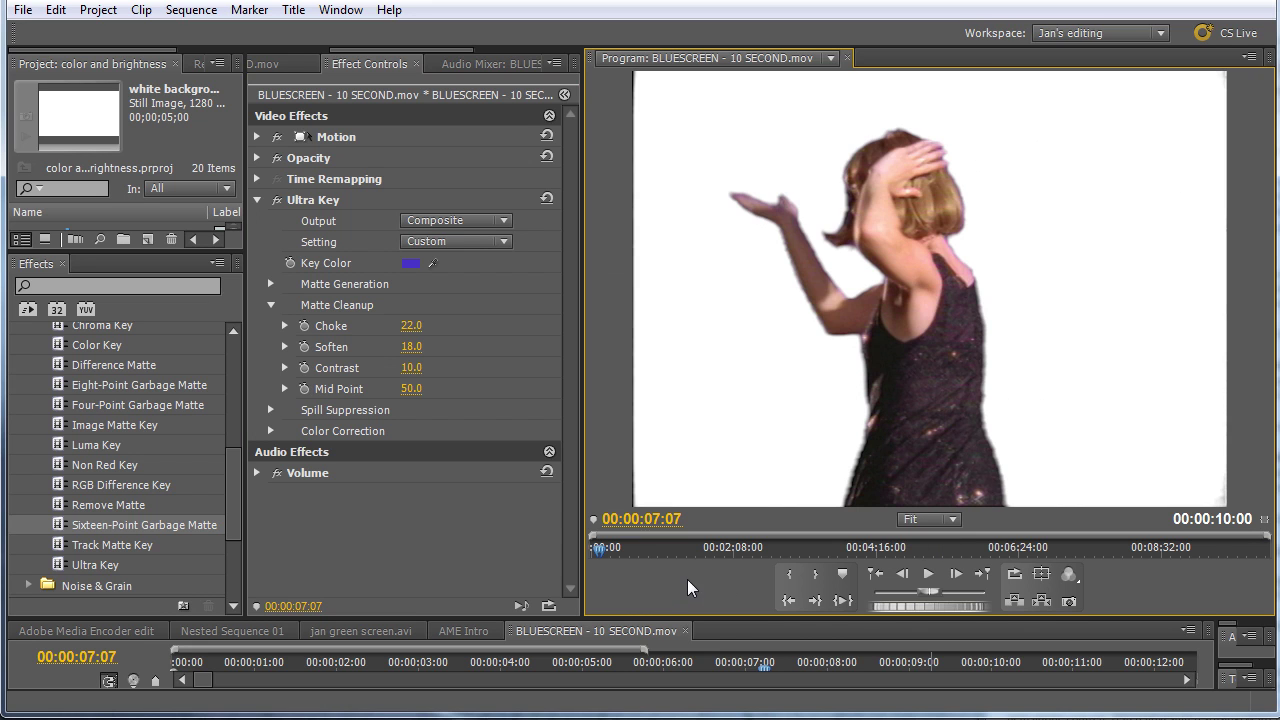
# Step: Play the clip, return to 00:00:00:00, and switch Ultra Key output to Alpha Channel
pyautogui.press('space')
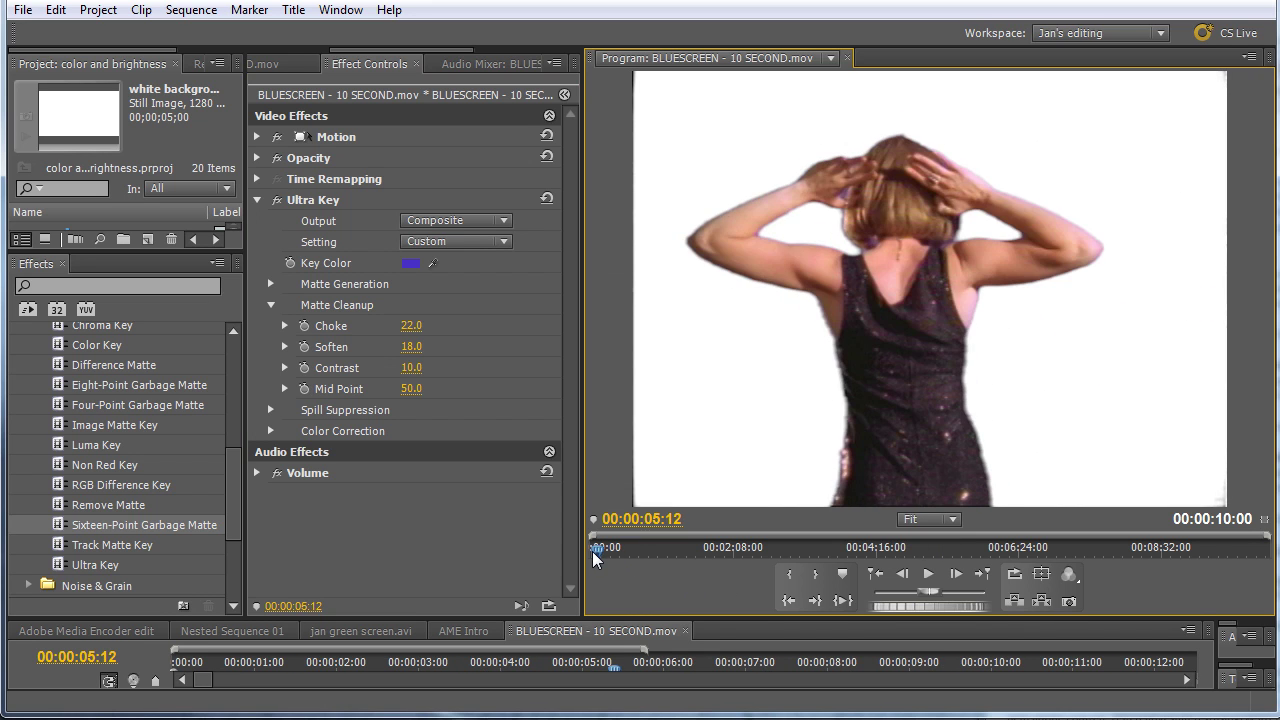
pyautogui.press('space')
pyautogui.moveTo(595, 551)
pyautogui.mouseDown()
pyautogui.moveTo(580, 553)
pyautogui.moveTo(592, 553)
pyautogui.mouseUp()
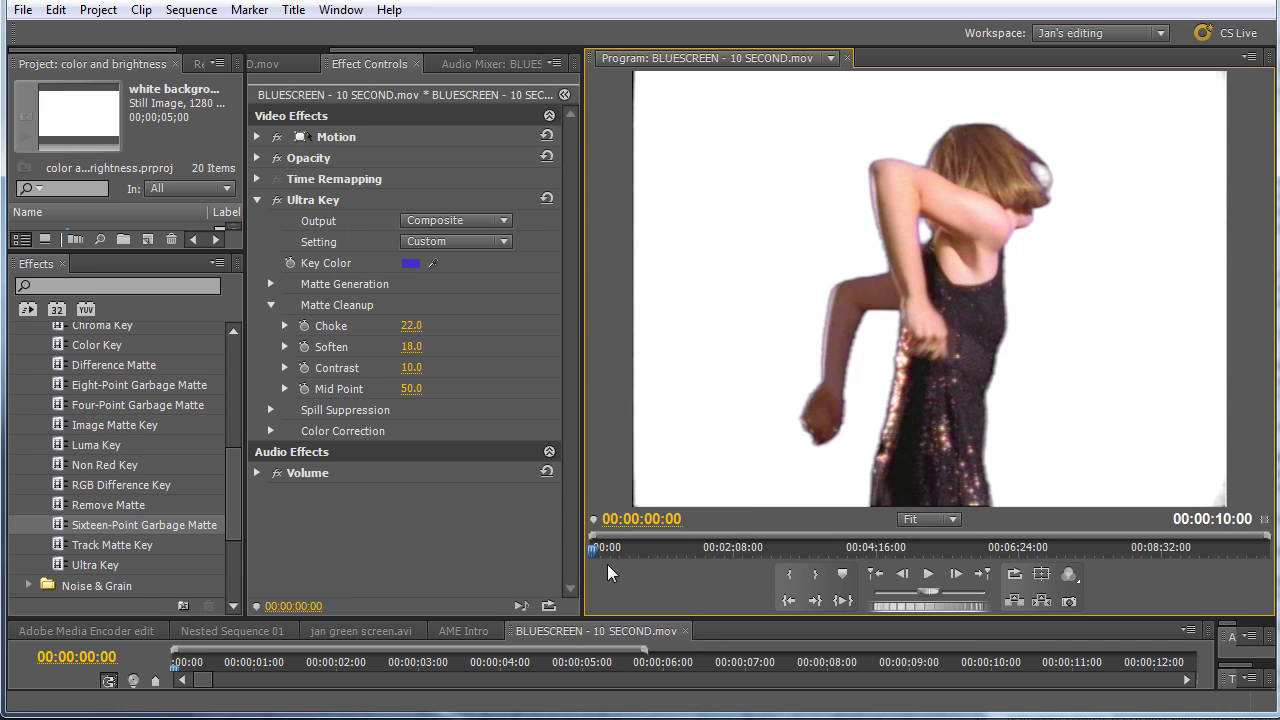
pyautogui.click(427, 221)
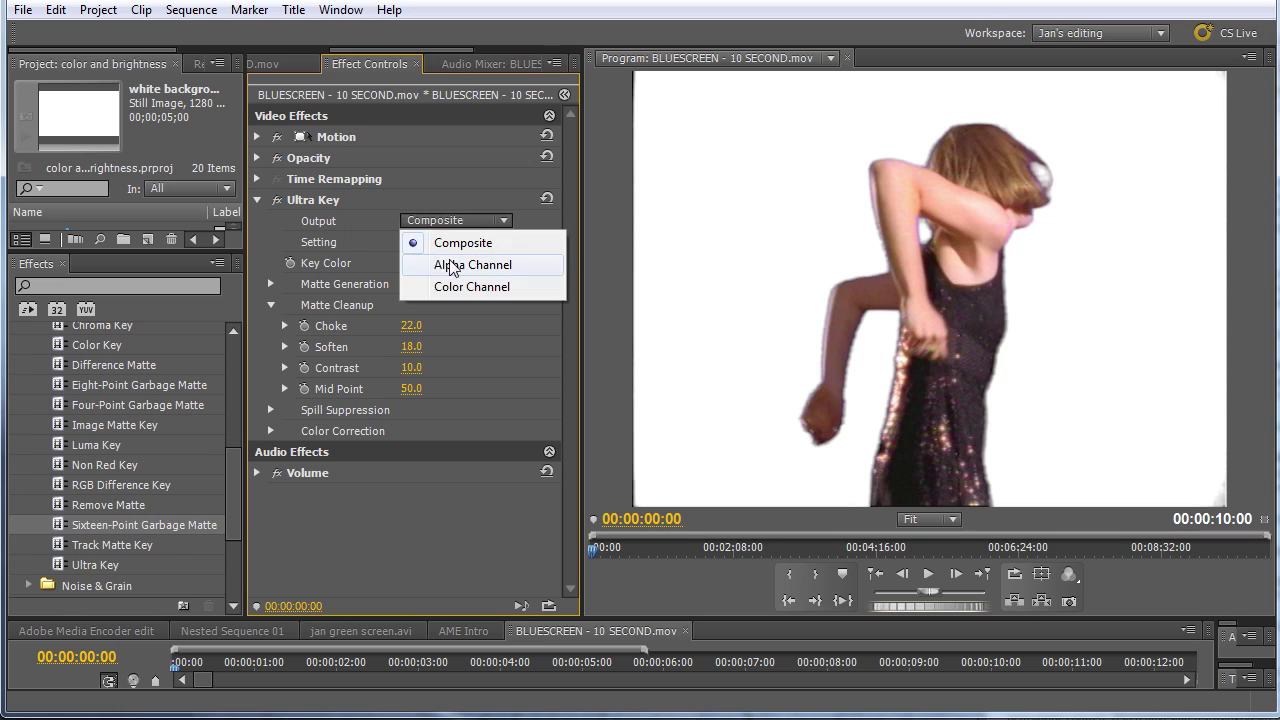
pyautogui.click(425, 265)
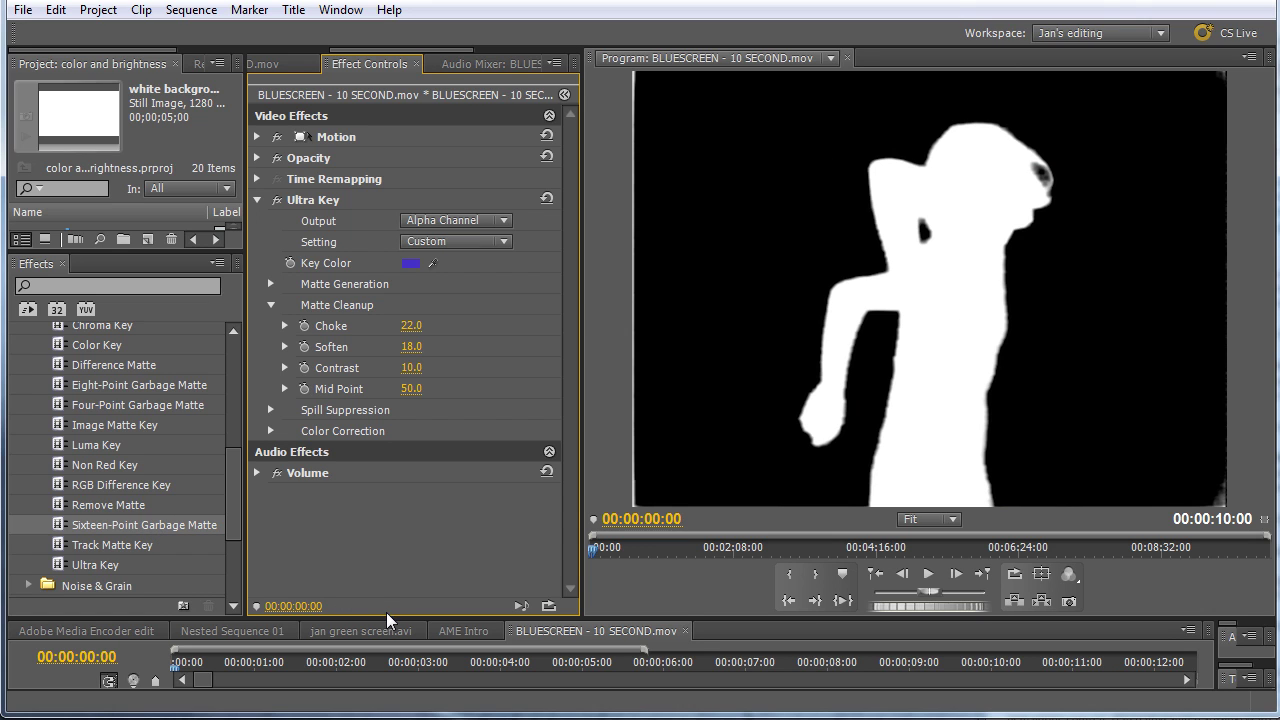
pyautogui.moveTo(388, 617); pyautogui.dragTo(381, 427)
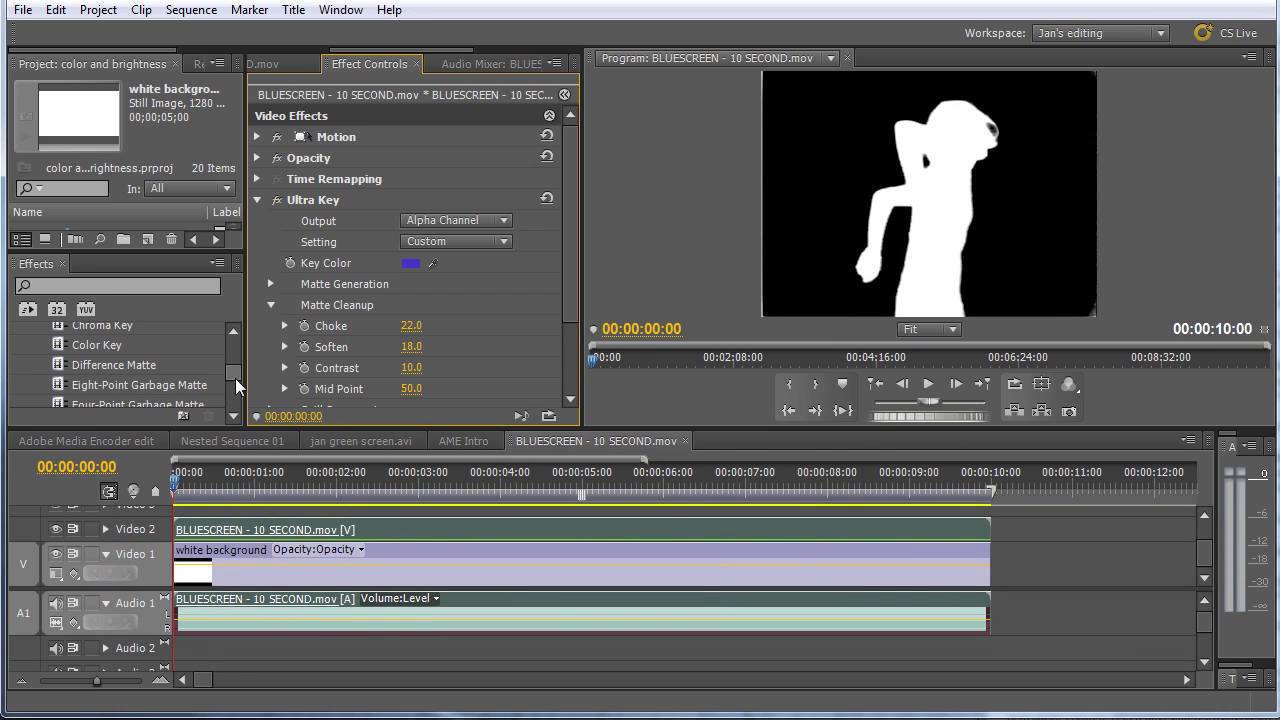
# Step: Apply the Sixteen-Point Garbage Matte effect to the dancer clip on Video 2
pyautogui.moveTo(235, 378); pyautogui.dragTo(233, 390)
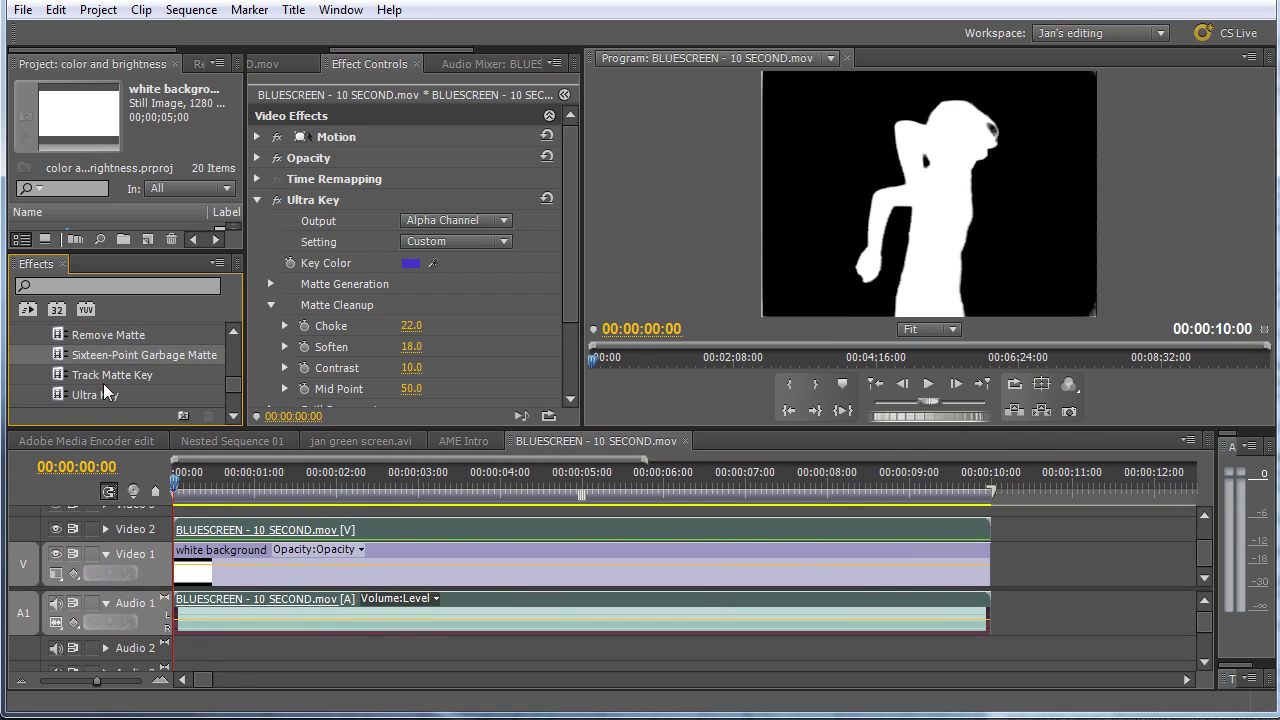
pyautogui.moveTo(70, 355); pyautogui.dragTo(341, 533)
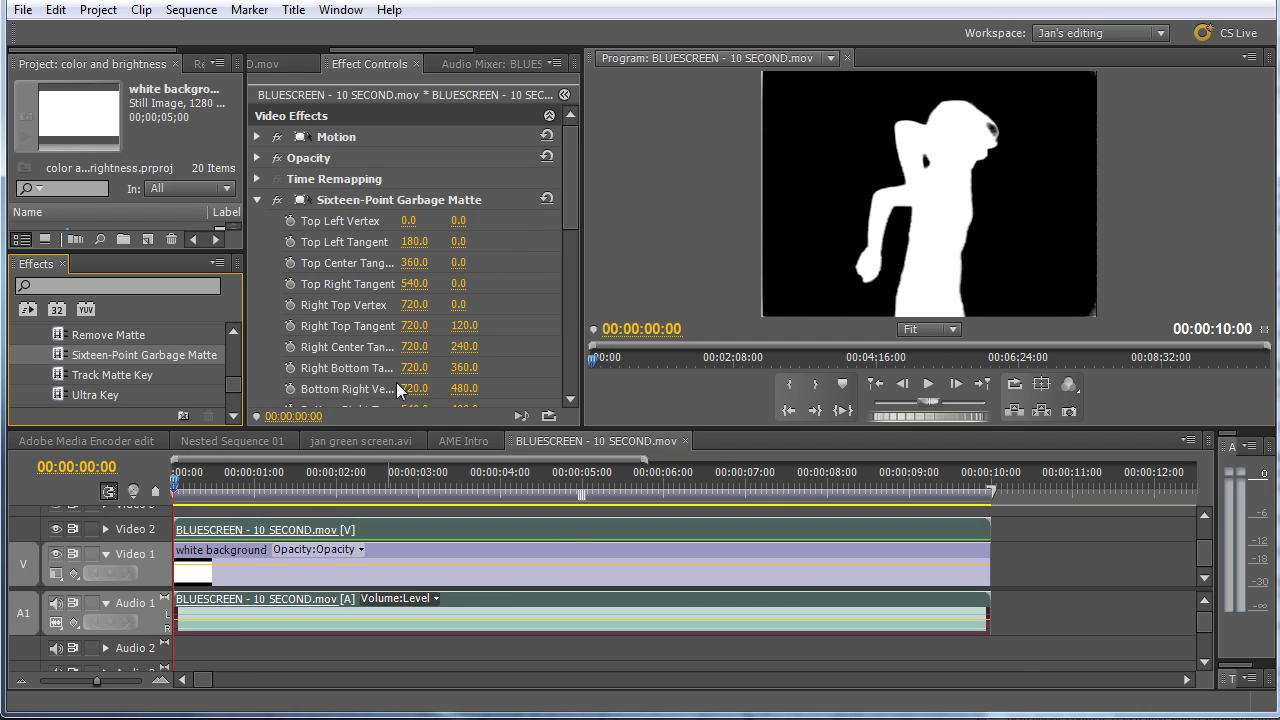
pyautogui.moveTo(335, 430); pyautogui.dragTo(345, 569)
# Step: Pull the matte's right corners inward to 702.2/19.9 and 698.1/467.6
pyautogui.click(302, 200)
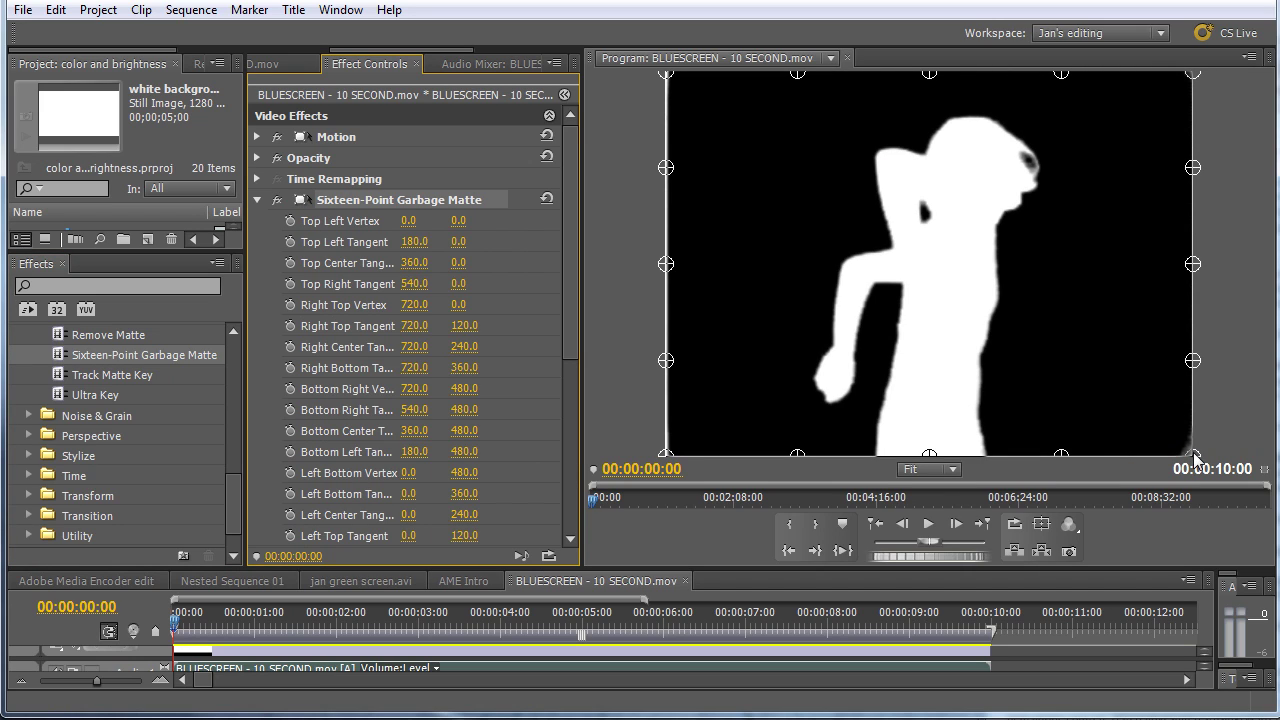
pyautogui.moveTo(1195, 457); pyautogui.dragTo(1179, 451)
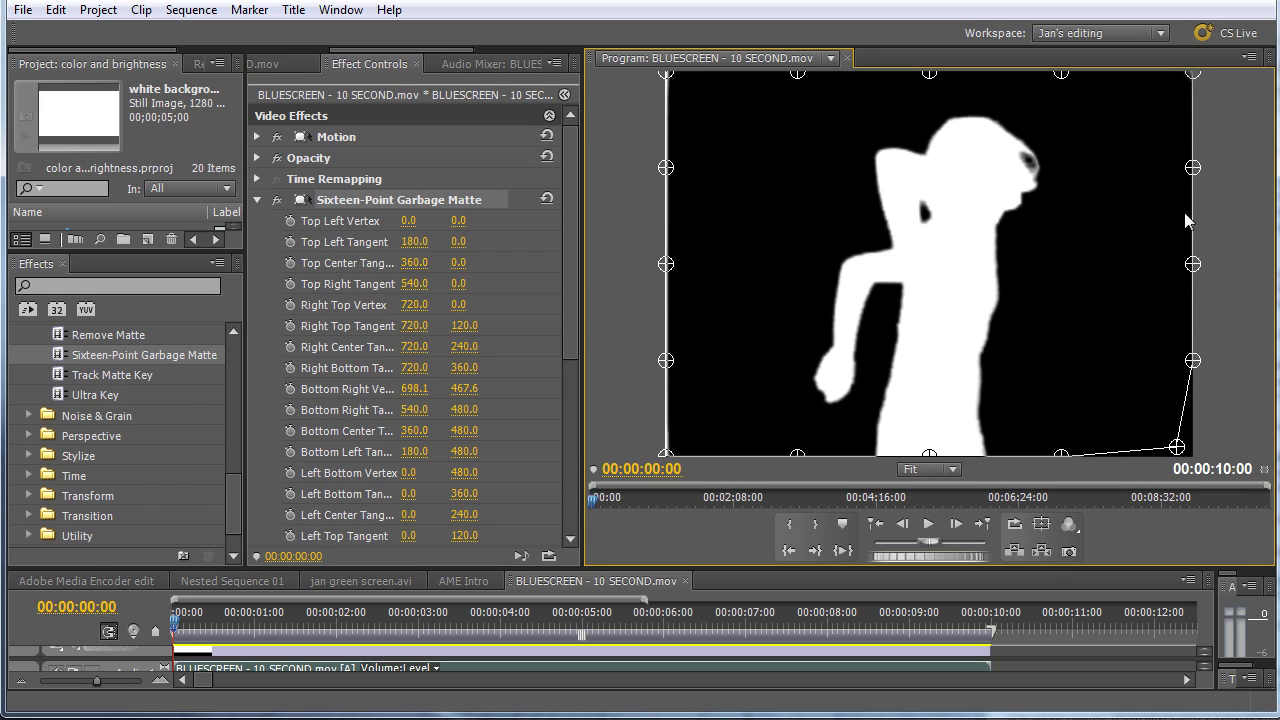
pyautogui.moveTo(1192, 73); pyautogui.dragTo(1180, 90)
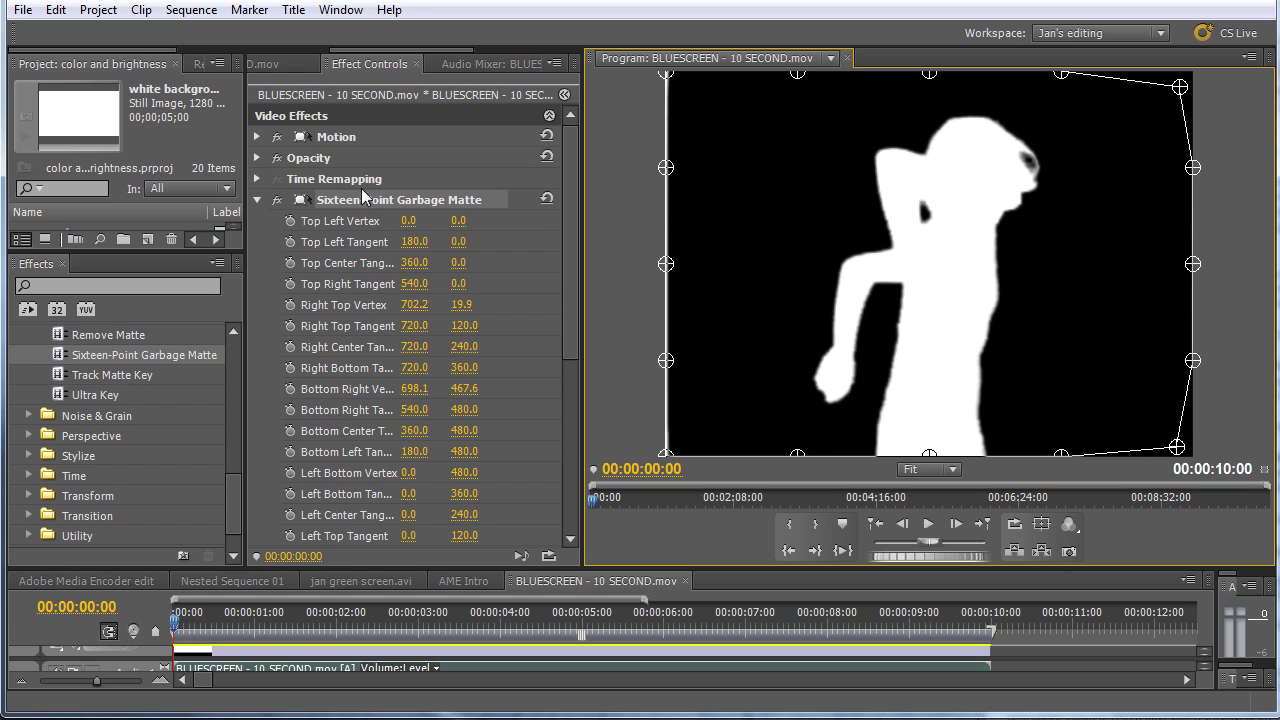
pyautogui.click(256, 201)
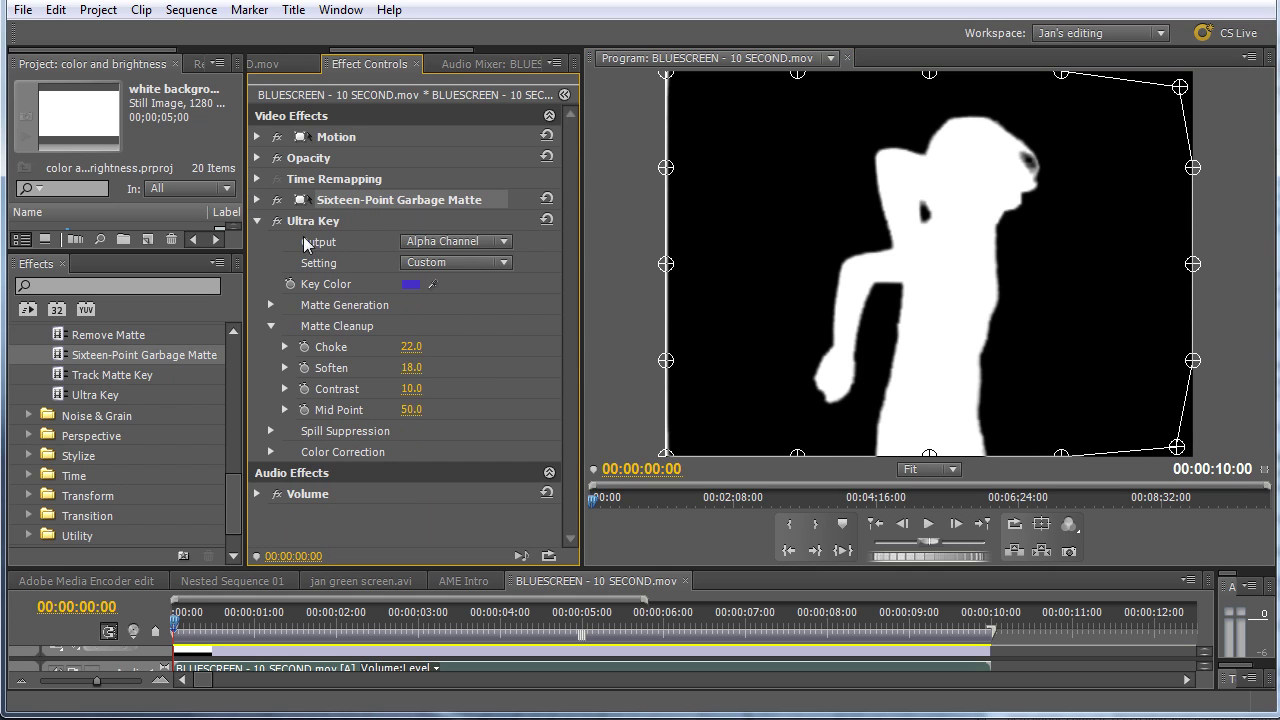
# Step: Set the Ultra Key output back to Composite and save the project
pyautogui.click(440, 243)
pyautogui.click(446, 262)
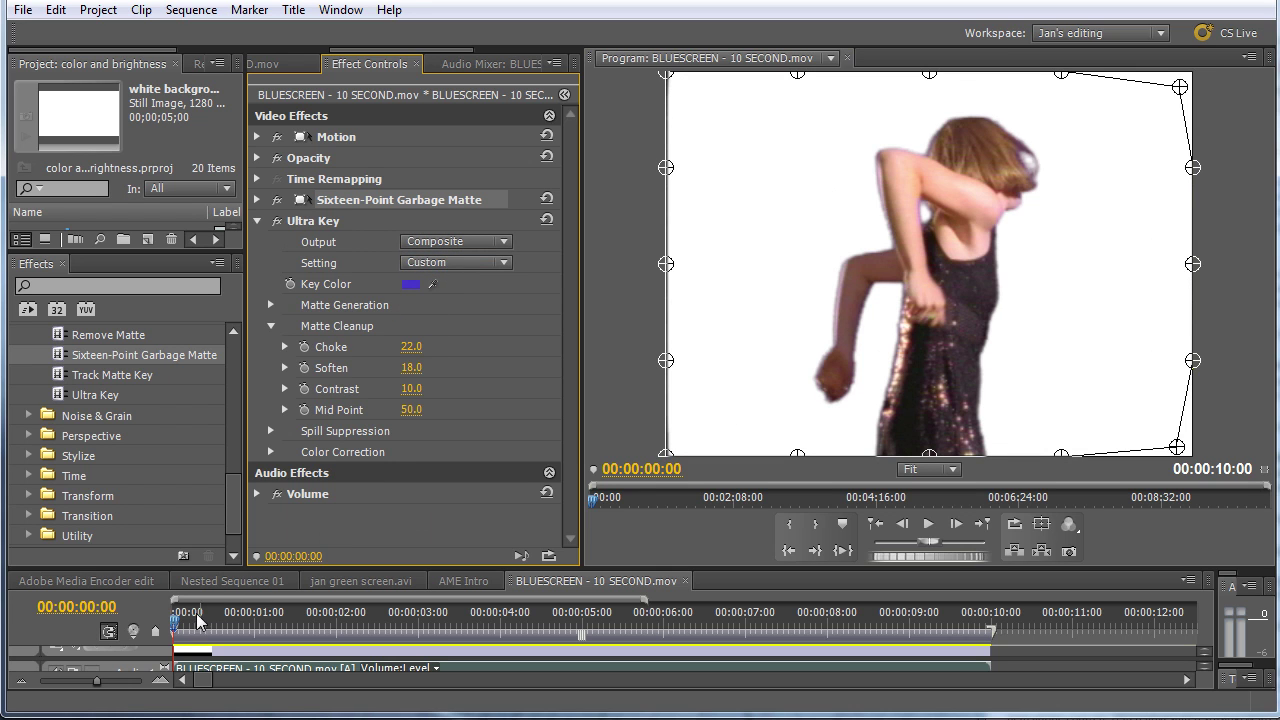
pyautogui.hotkey('ctrl', 's')
# Step: Toggle the garbage matte and Ultra Key off and on to compare the composite
pyautogui.moveTo(175, 625)
pyautogui.mouseDown()
pyautogui.moveTo(487, 615)
pyautogui.moveTo(806, 559)
pyautogui.moveTo(287, 582)
pyautogui.moveTo(172, 612)
pyautogui.mouseUp()
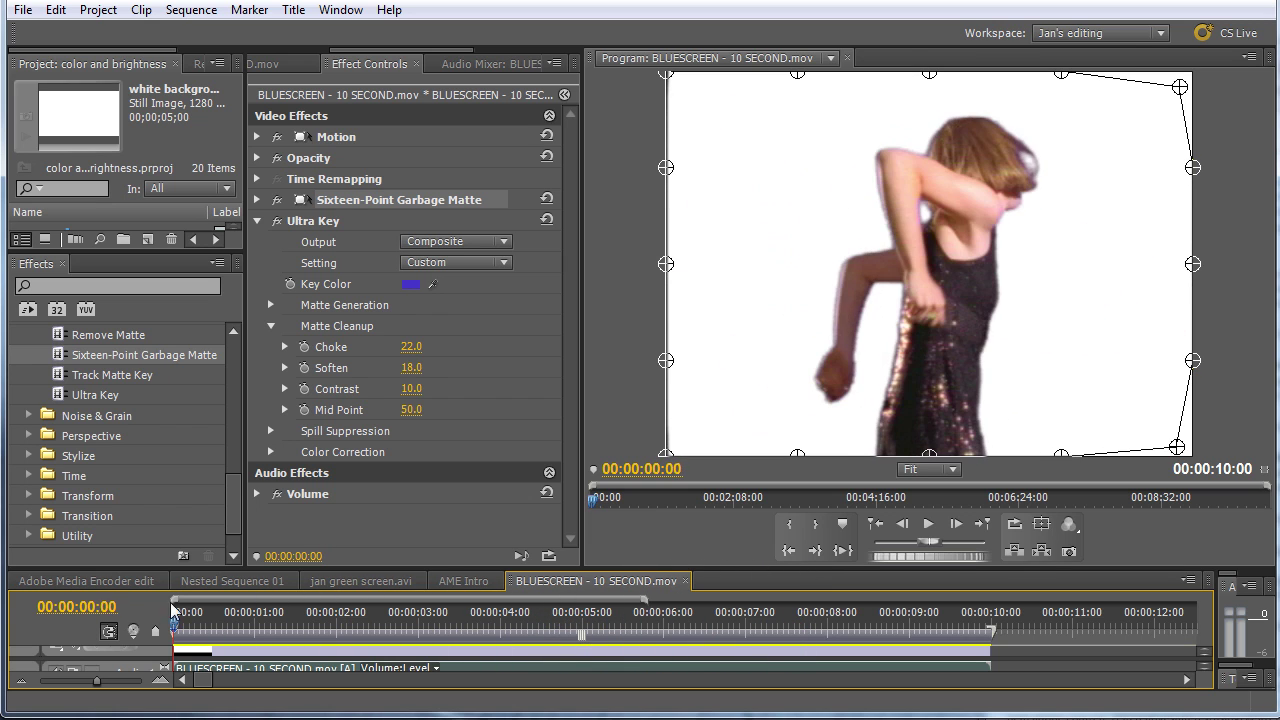
pyautogui.click(278, 199)
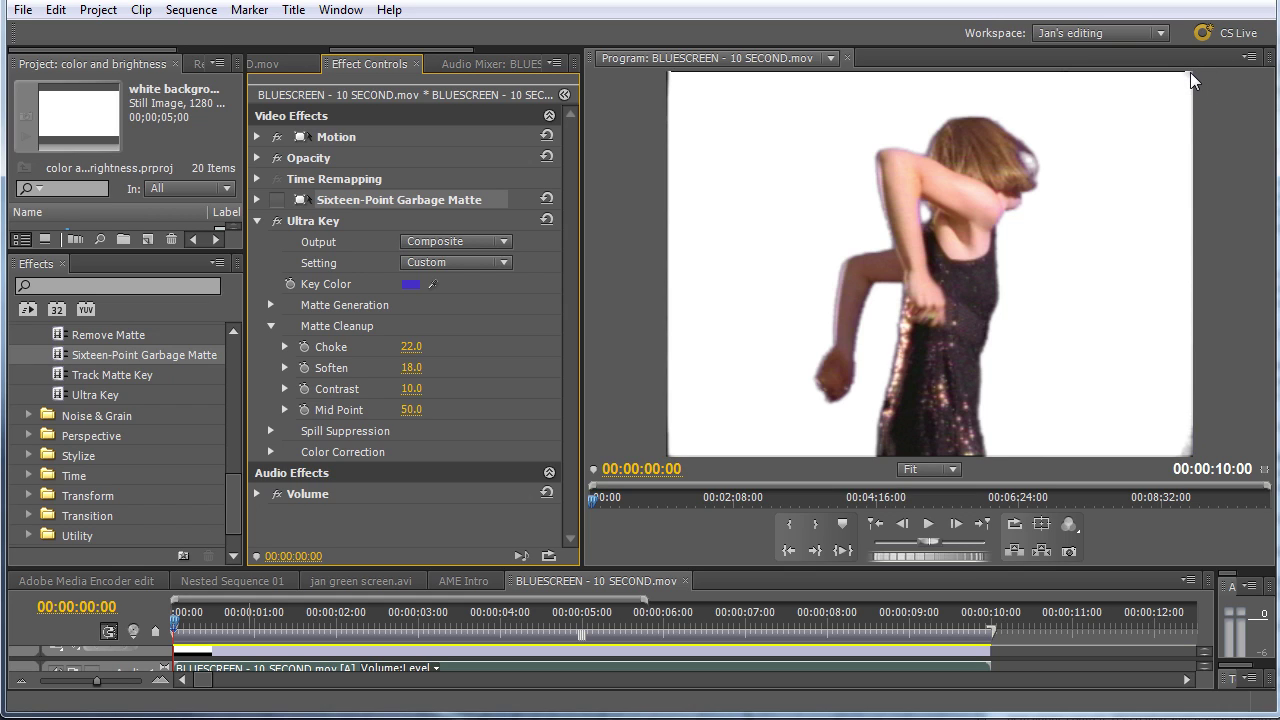
pyautogui.click(277, 199)
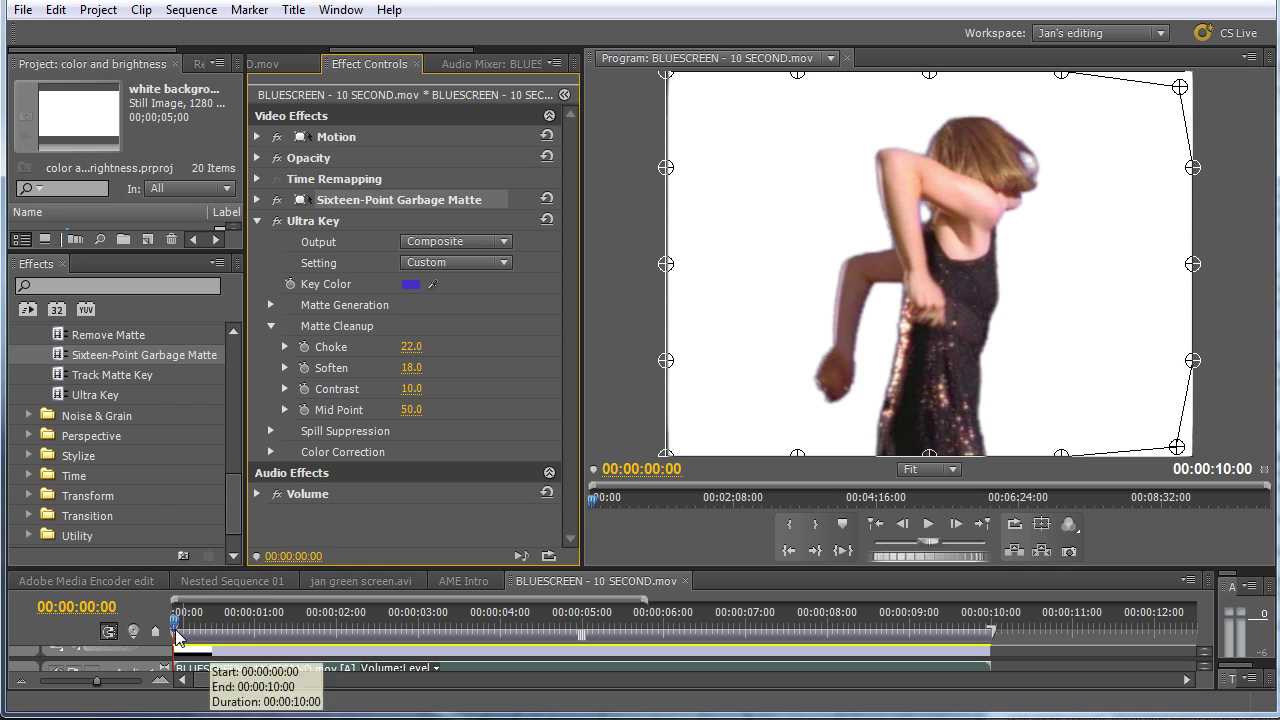
pyautogui.moveTo(178, 624); pyautogui.dragTo(811, 594)
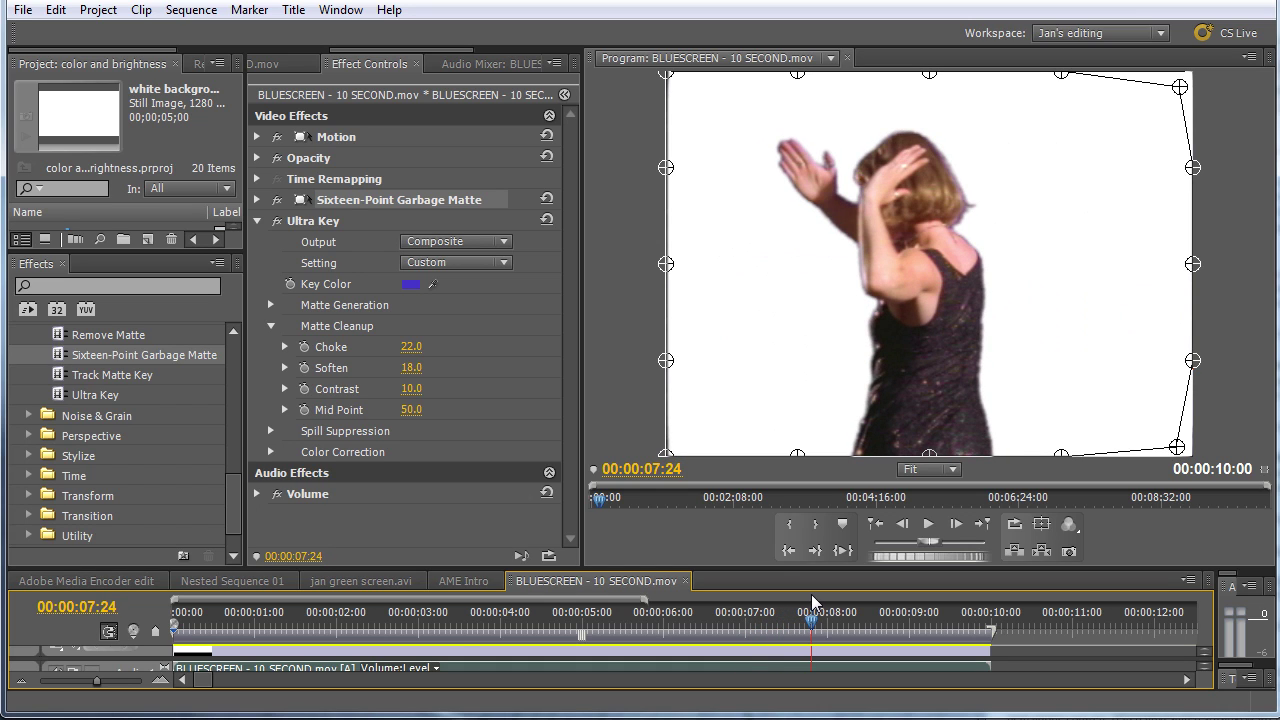
pyautogui.click(277, 199)
pyautogui.click(277, 221)
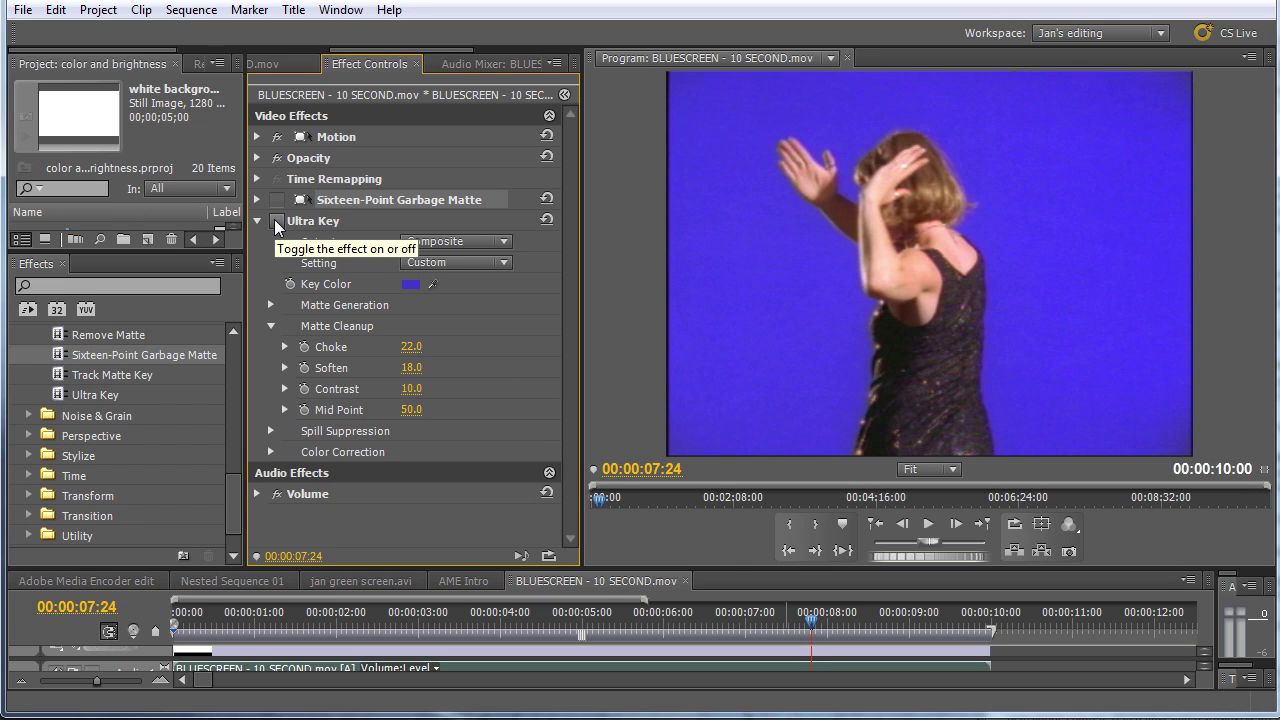
pyautogui.click(277, 221)
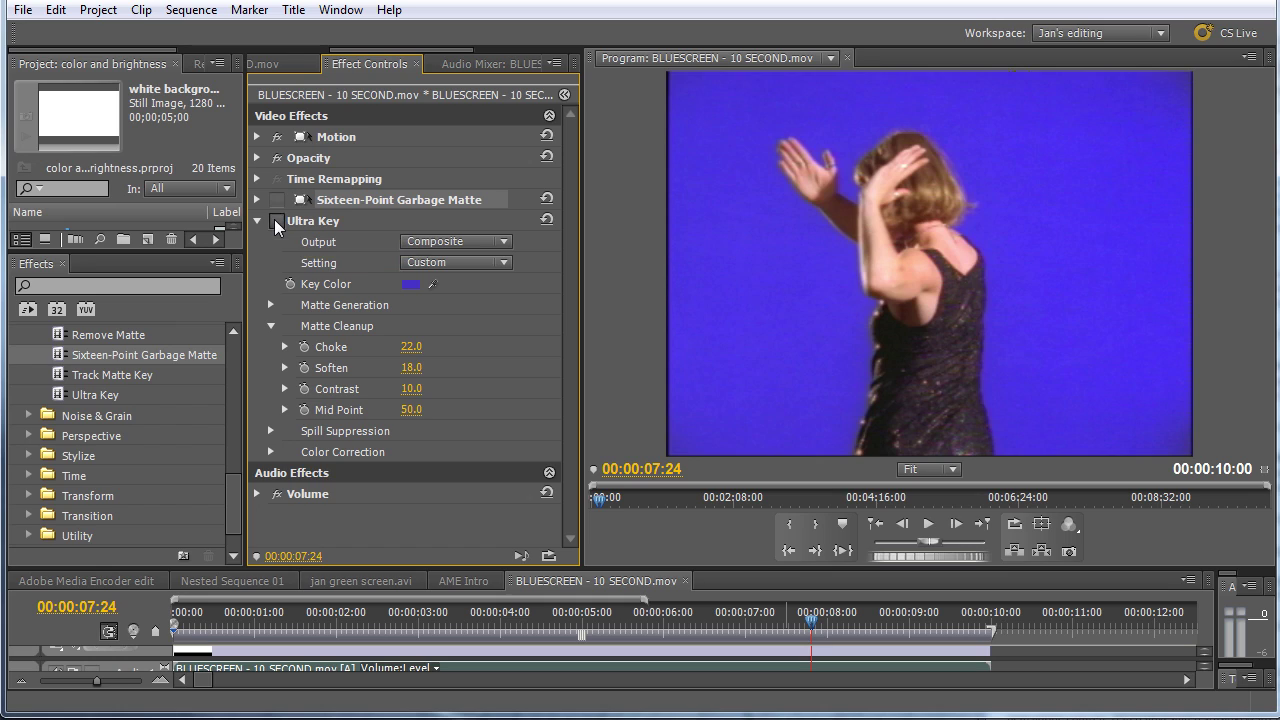
pyautogui.click(277, 200)
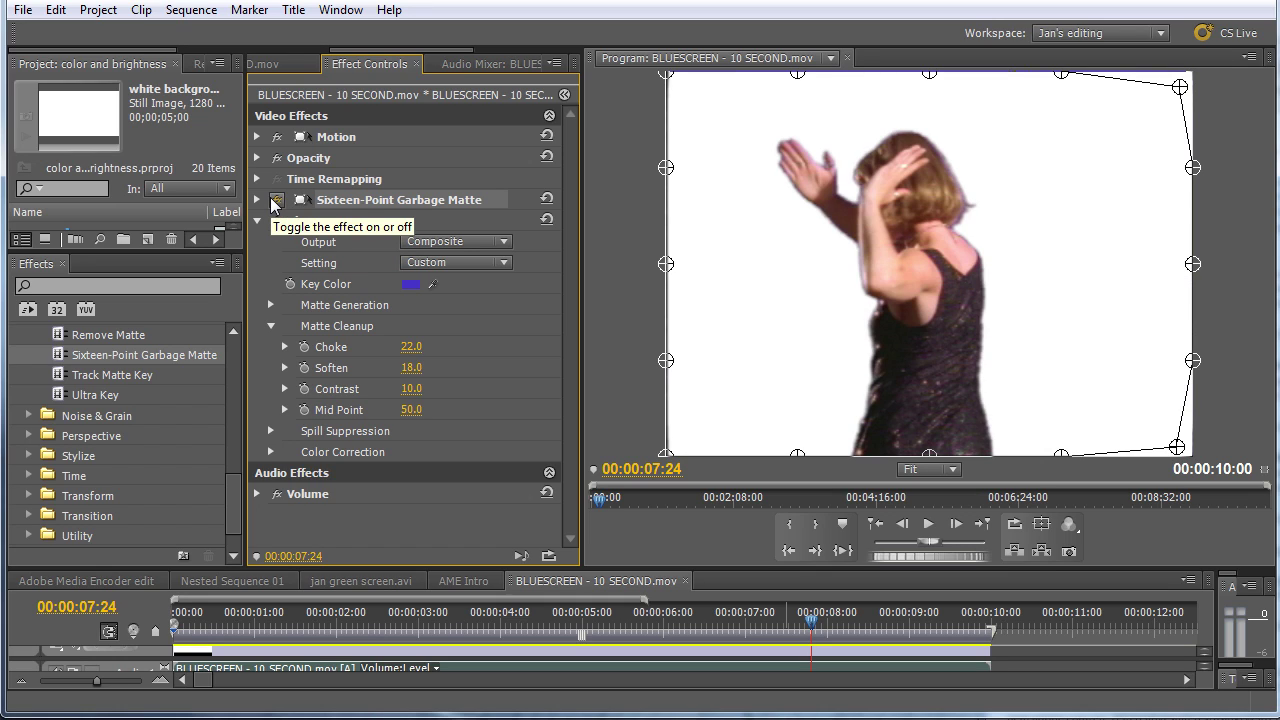